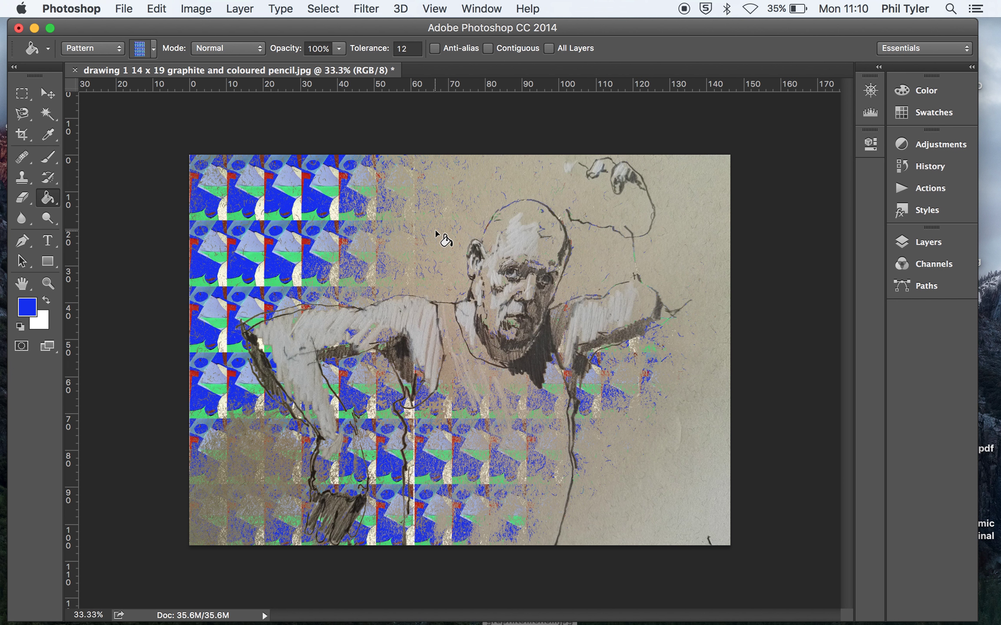
Undo the last pattern fill and set the Paint Bucket tolerance to 6.
key("super+z")
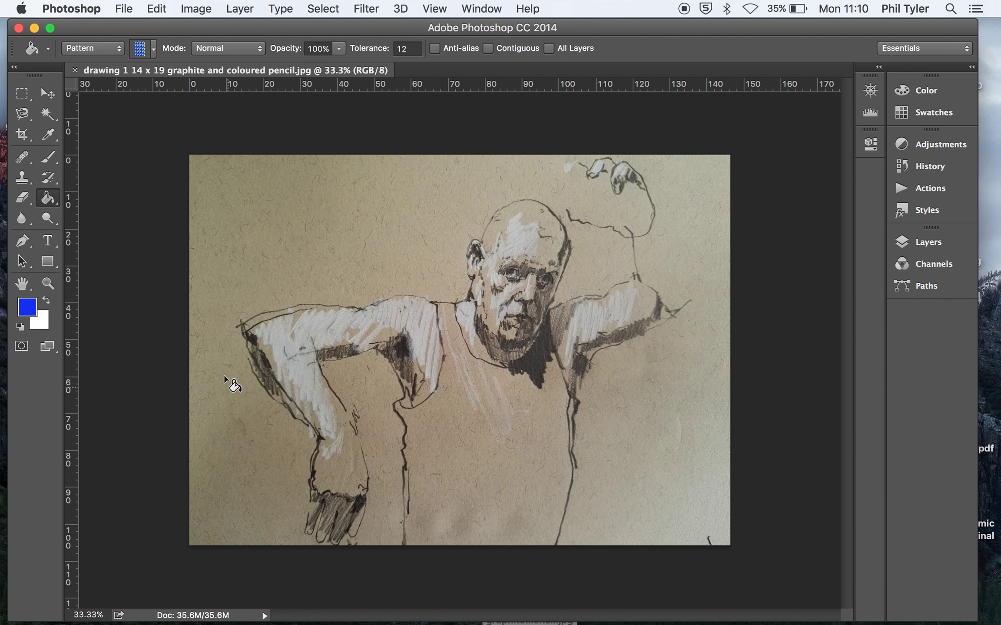
left_click(409, 50)
key("BackSpace")
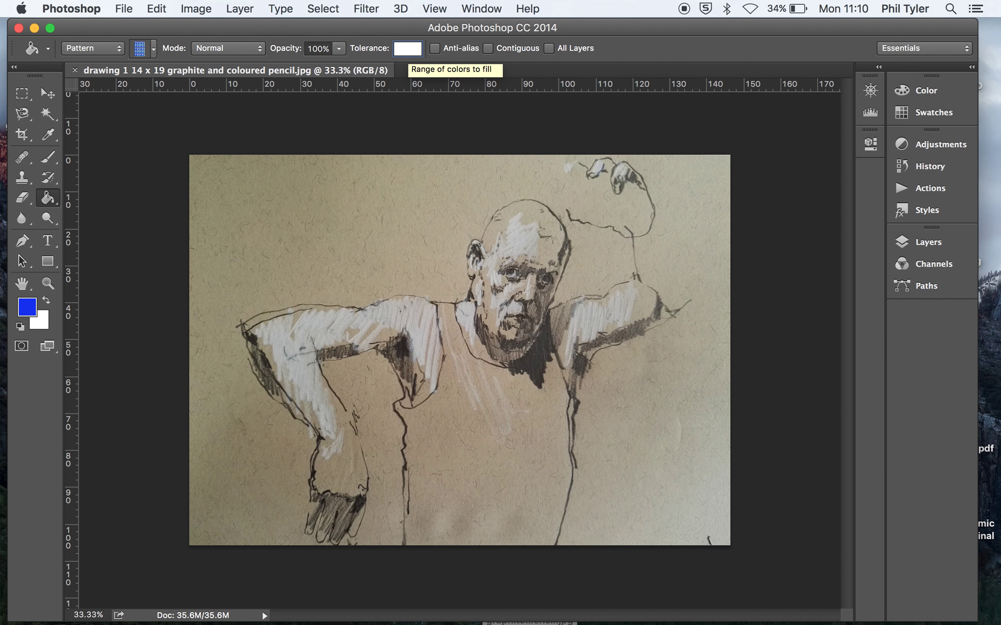
type("6")
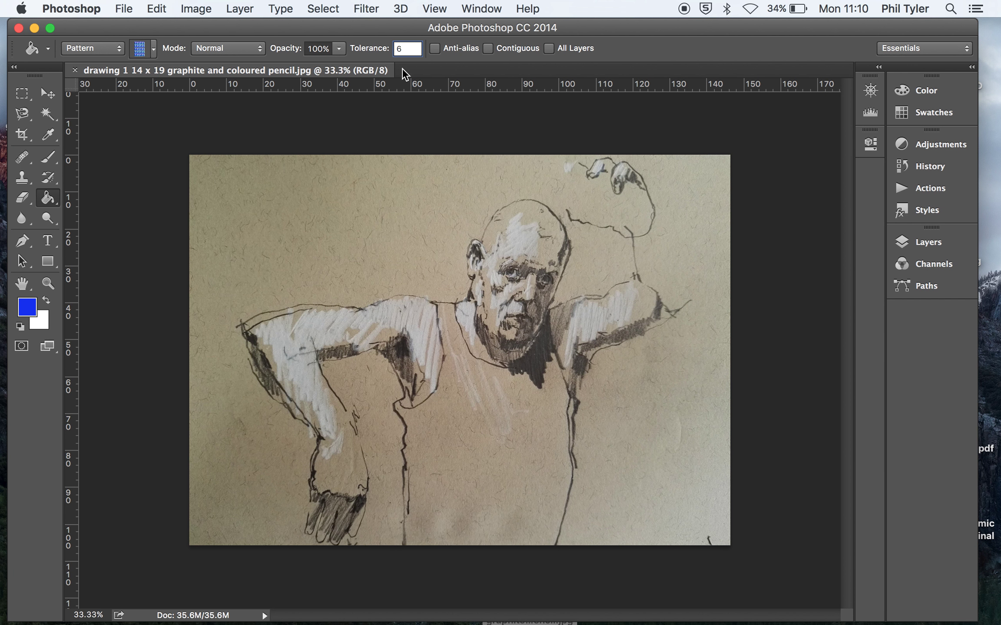
Try filling the paper background above the bent arm with the pattern in two places, and delete both fills from the history.
left_click(235, 238)
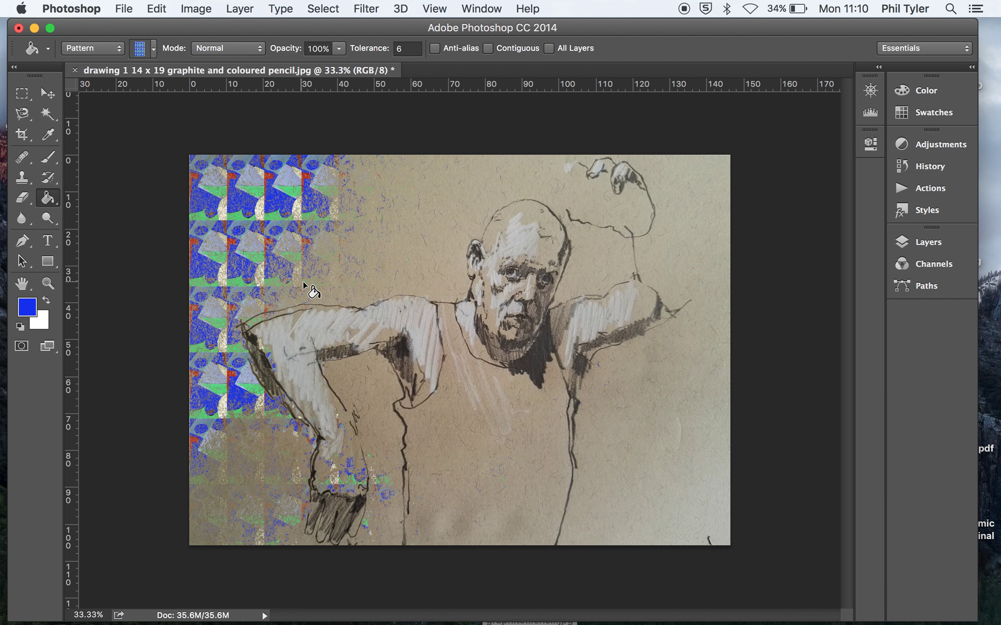
left_click(395, 272)
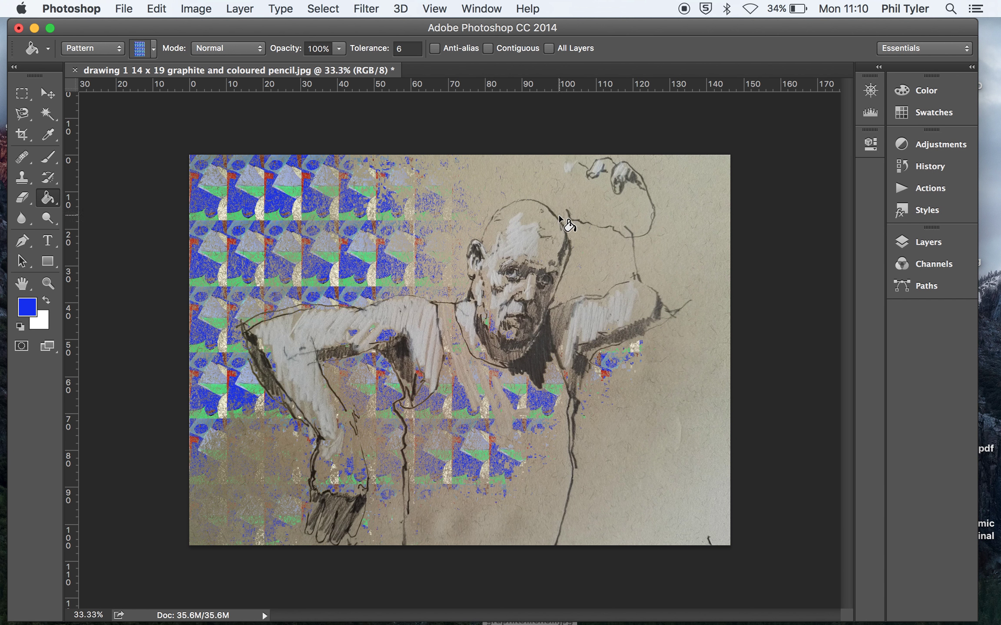
key("super+z")
key("super+z")
left_click(927, 166)
left_click(857, 470)
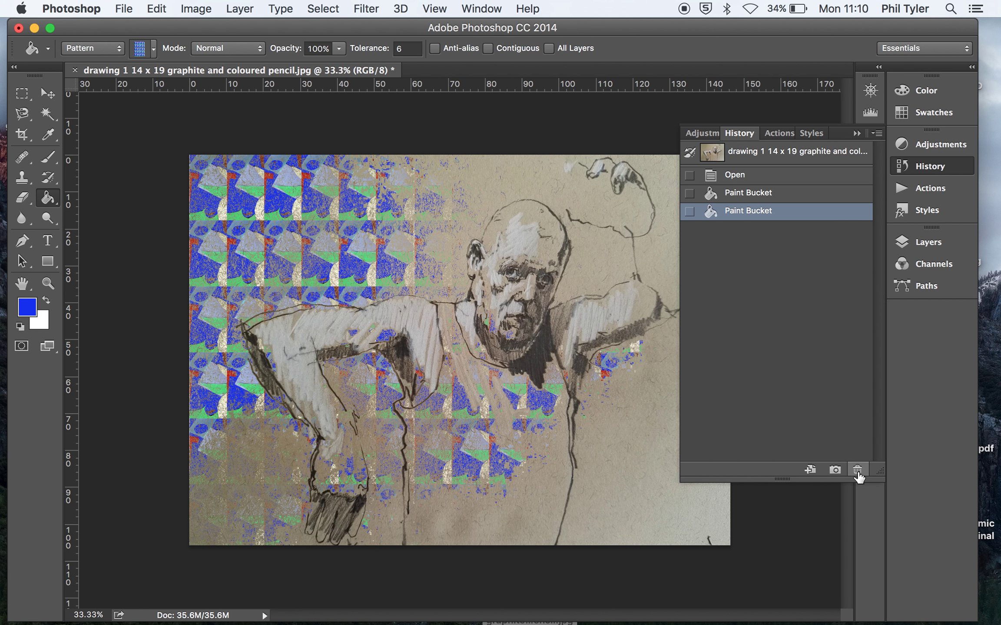
key("Return")
key("Return")
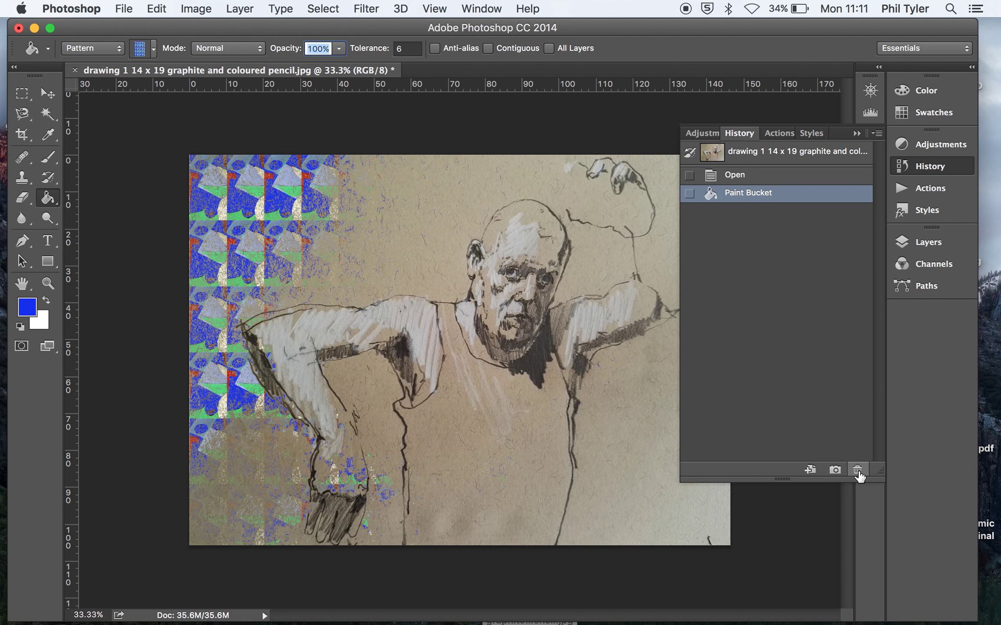
left_click(857, 471)
key("Return")
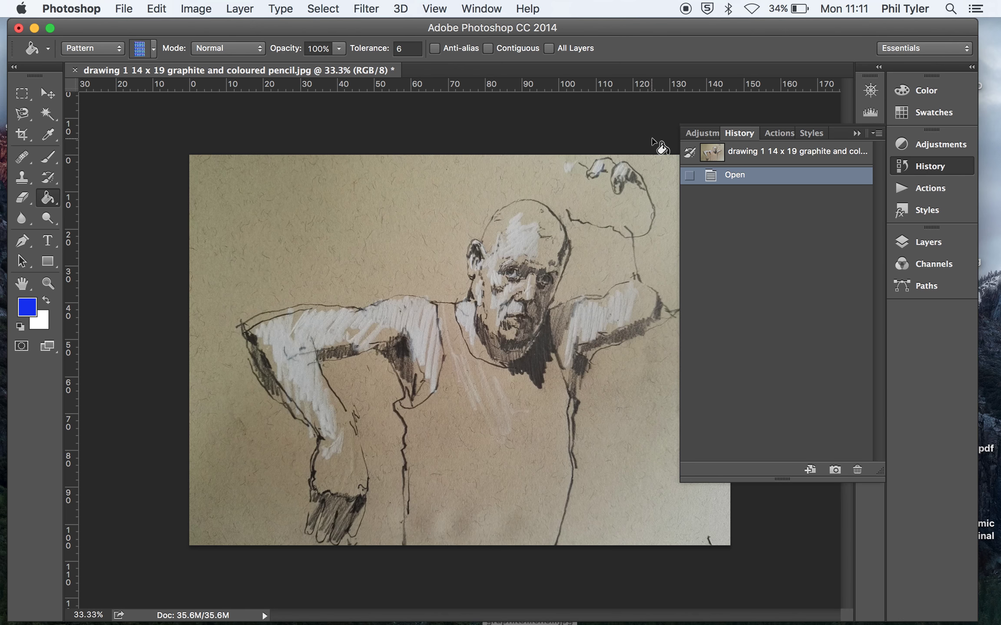
left_click(857, 133)
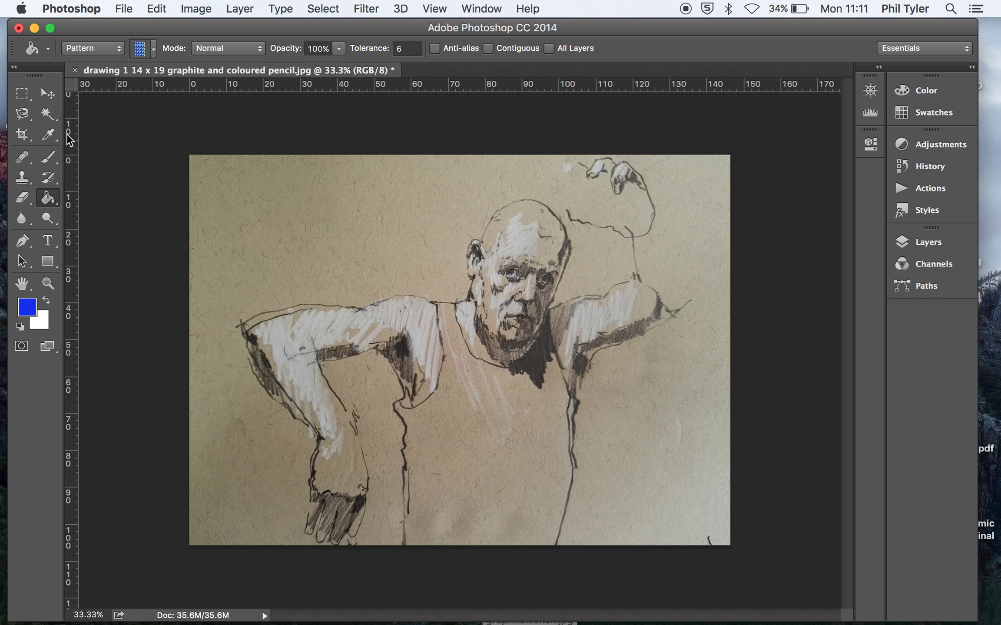
Use the Quick Selection tool to select the background above the bent arm, as far as the back of the head.
left_click(47, 113)
mouse_move(51, 115)
left_mouse_down()
mouse_move(100, 127)
mouse_move(119, 112)
left_mouse_up()
mouse_move(245, 333)
left_mouse_down()
mouse_move(230, 320)
mouse_move(287, 301)
mouse_move(430, 283)
mouse_move(439, 278)
mouse_move(428, 270)
left_mouse_up()
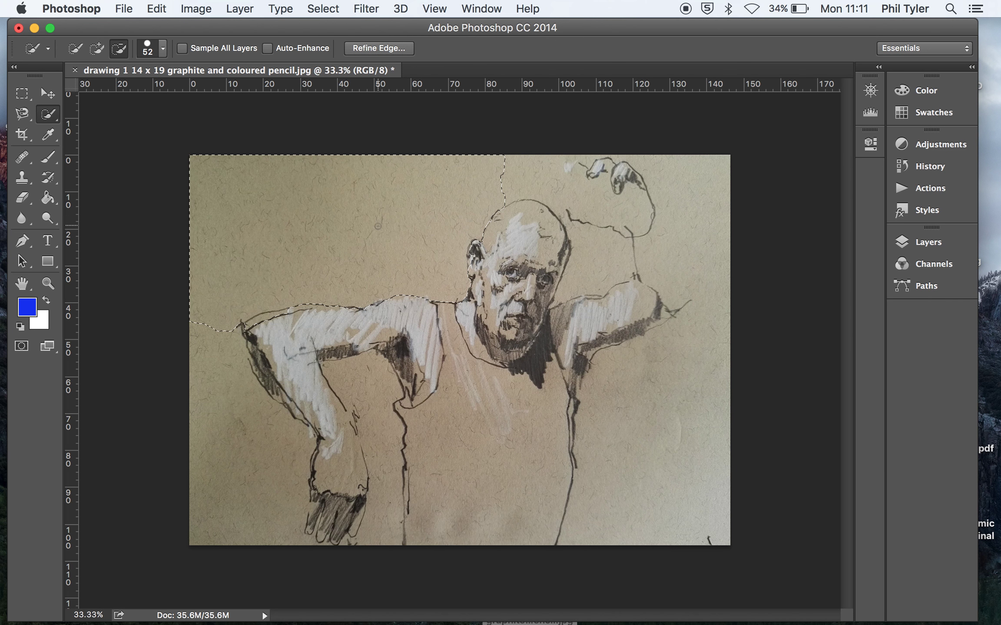
Fill the selected background with the current pattern at a tolerance of 70, and deselect it.
left_click(49, 198)
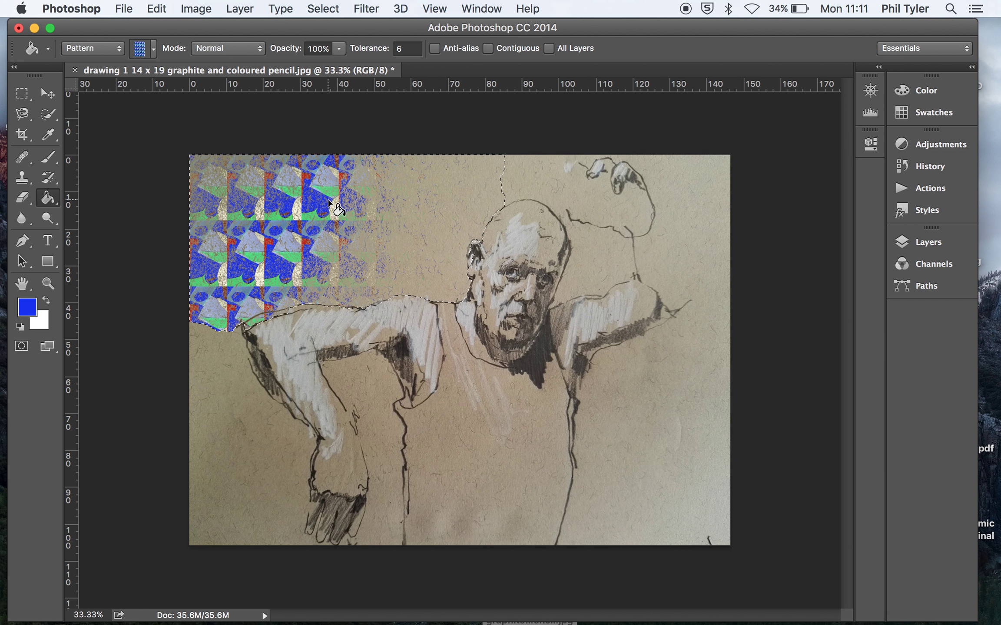
key("super+z")
left_click(409, 52)
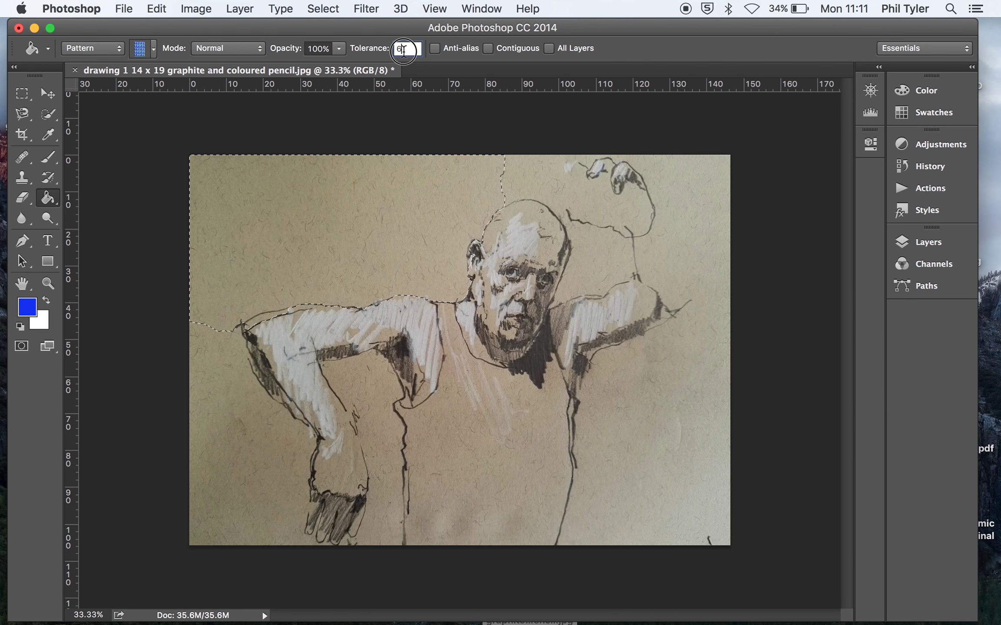
type("70")
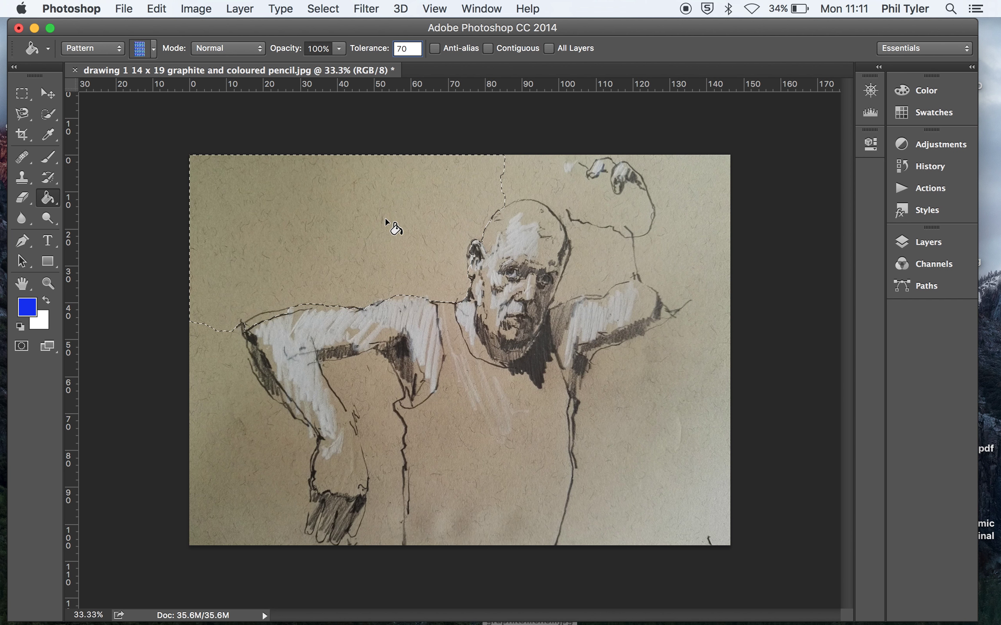
left_click(386, 221)
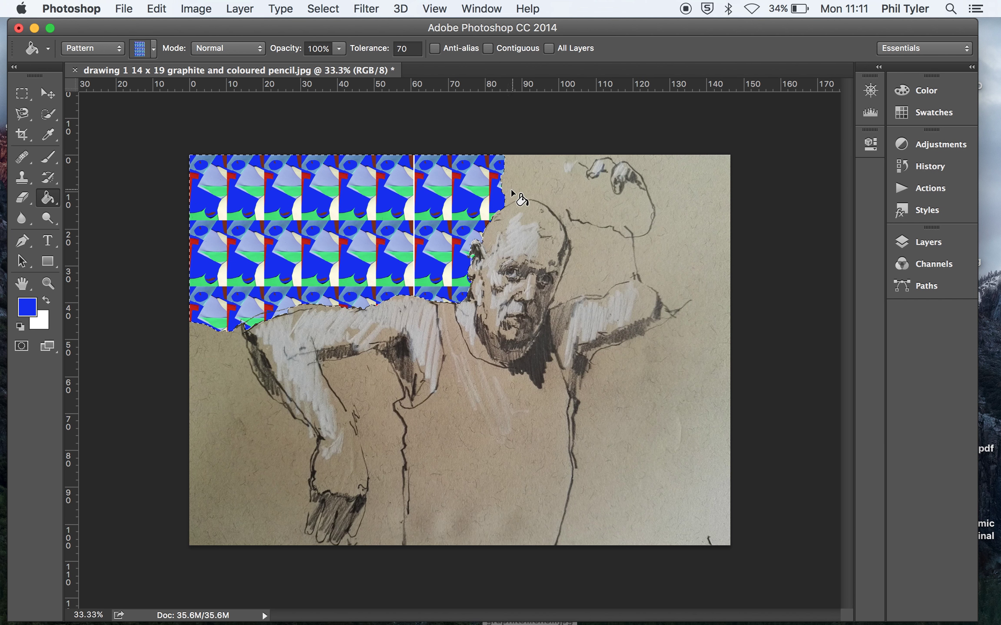
key("super+d")
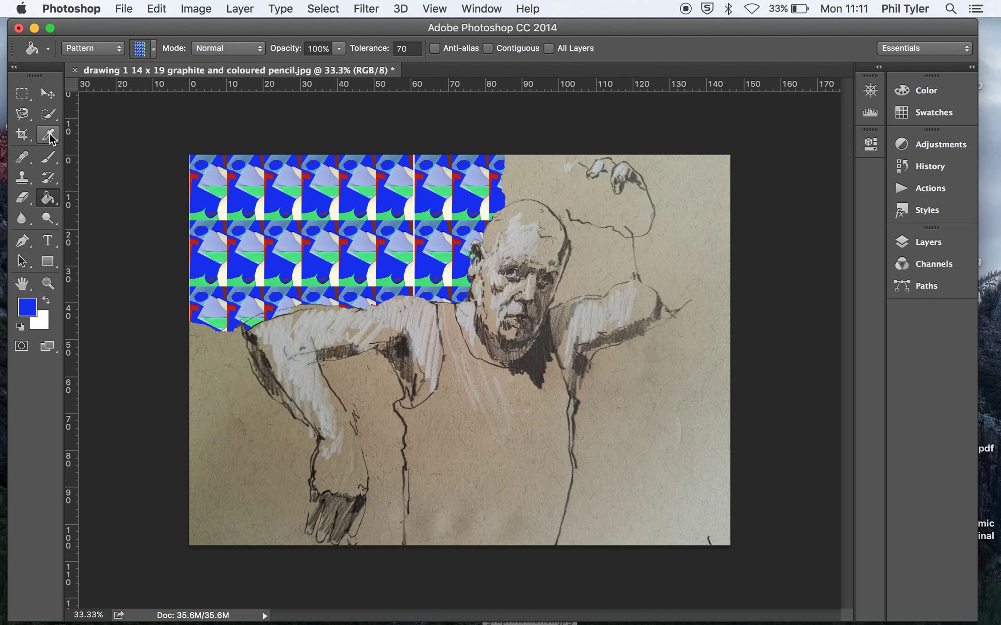
Quick-select the remaining upper background around the raised hand and above the other arm, and fill it with the same pattern.
left_click(48, 115)
mouse_move(528, 179)
left_mouse_down()
mouse_move(551, 186)
mouse_move(609, 257)
mouse_move(695, 264)
left_mouse_up()
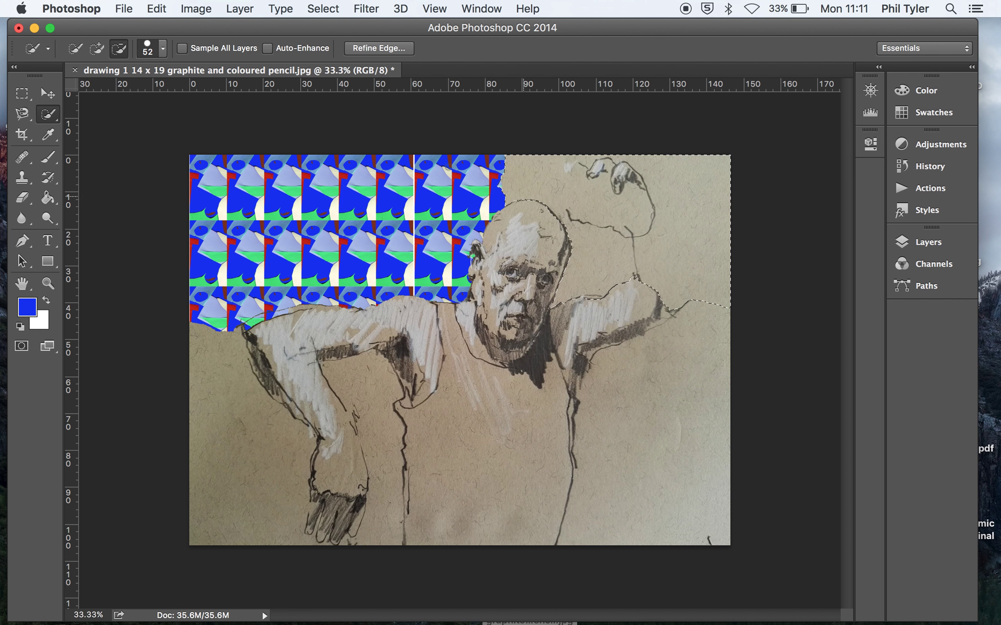
left_click(48, 199)
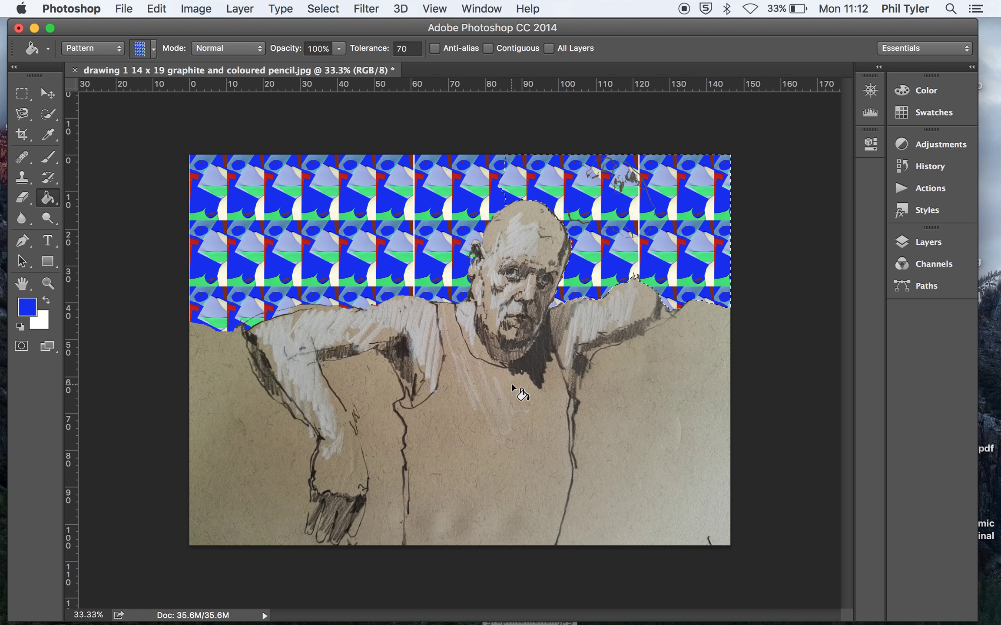
Quick-select the background below the raised arm beside the torso and fill it with the smaller-scale version of the blue pattern.
left_click(156, 51)
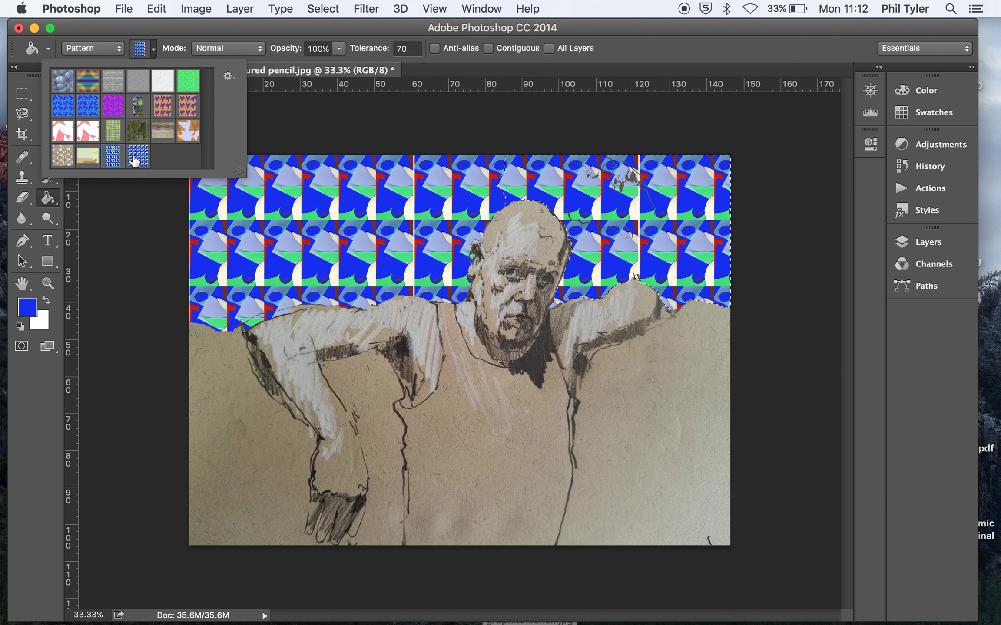
left_click(135, 160)
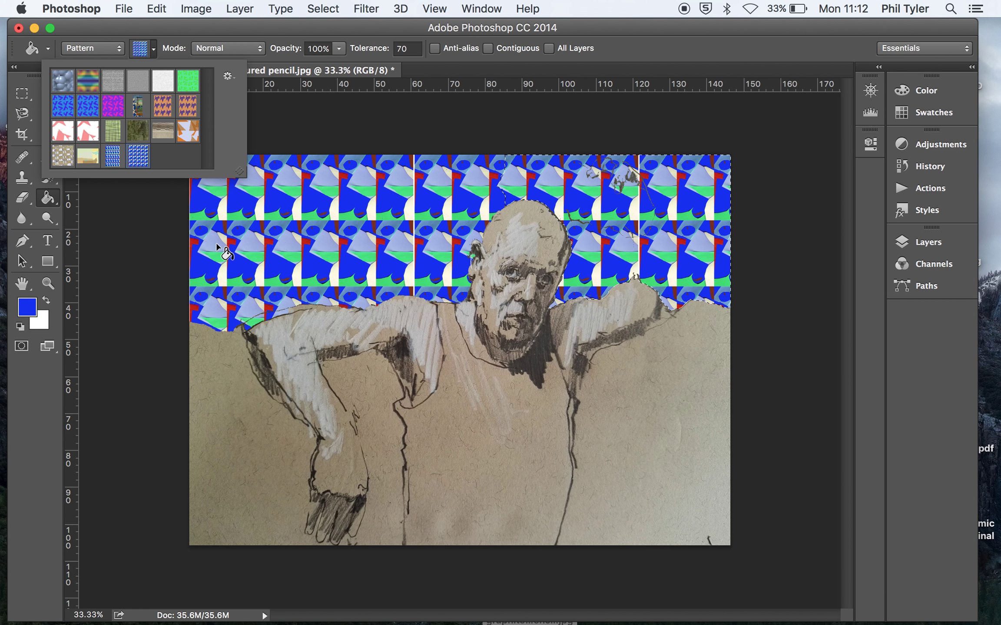
left_click(107, 223)
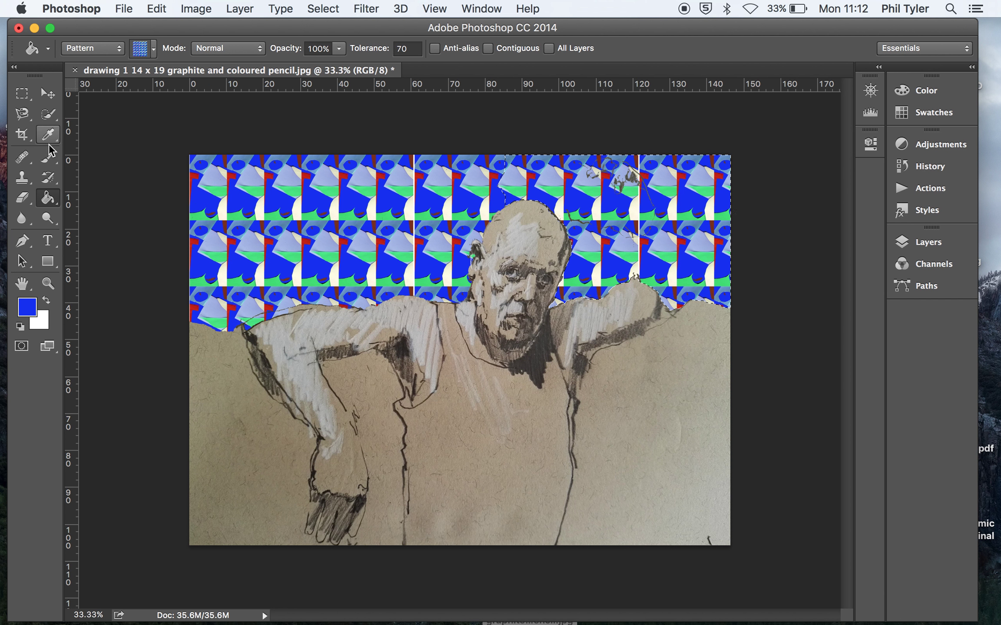
left_click(49, 115)
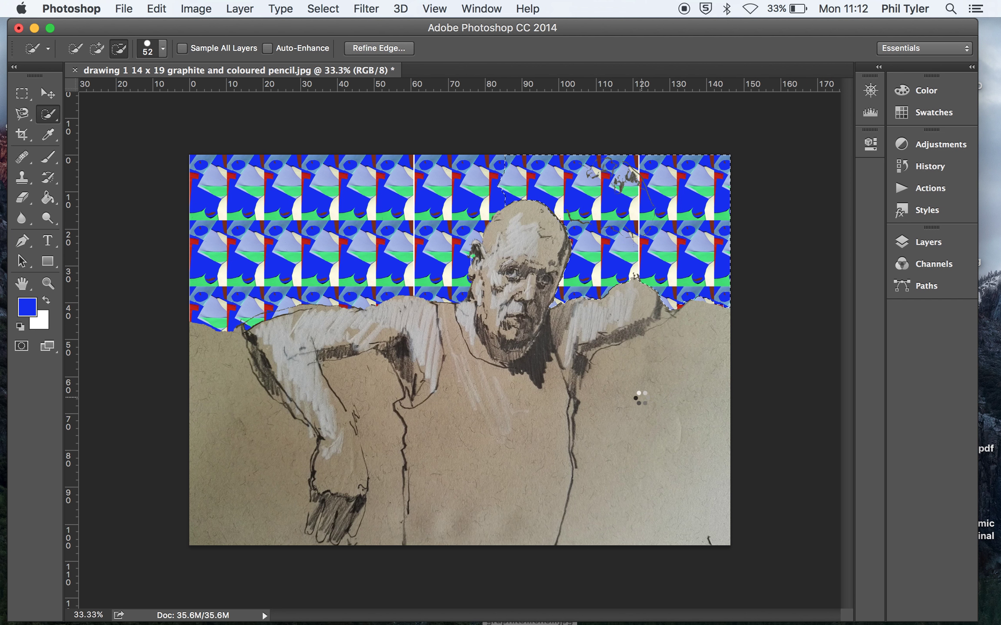
key("super+d")
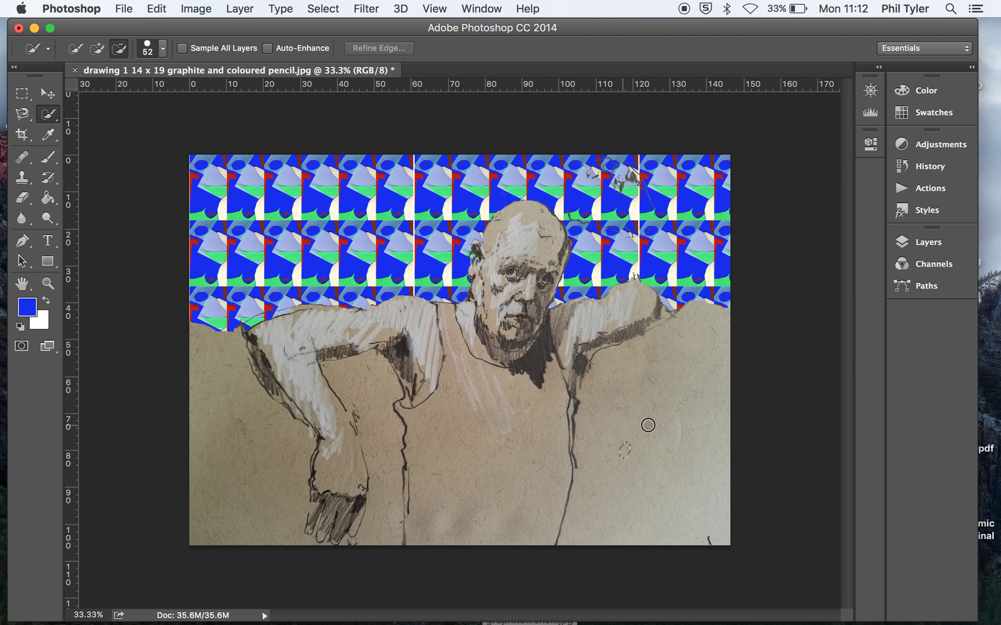
left_click(684, 363)
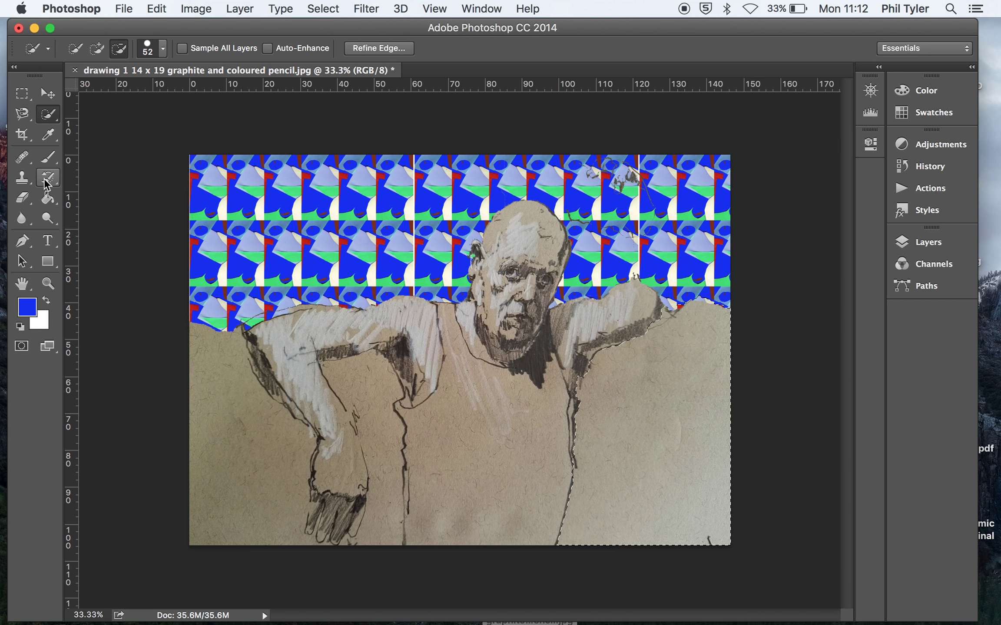
left_click(48, 198)
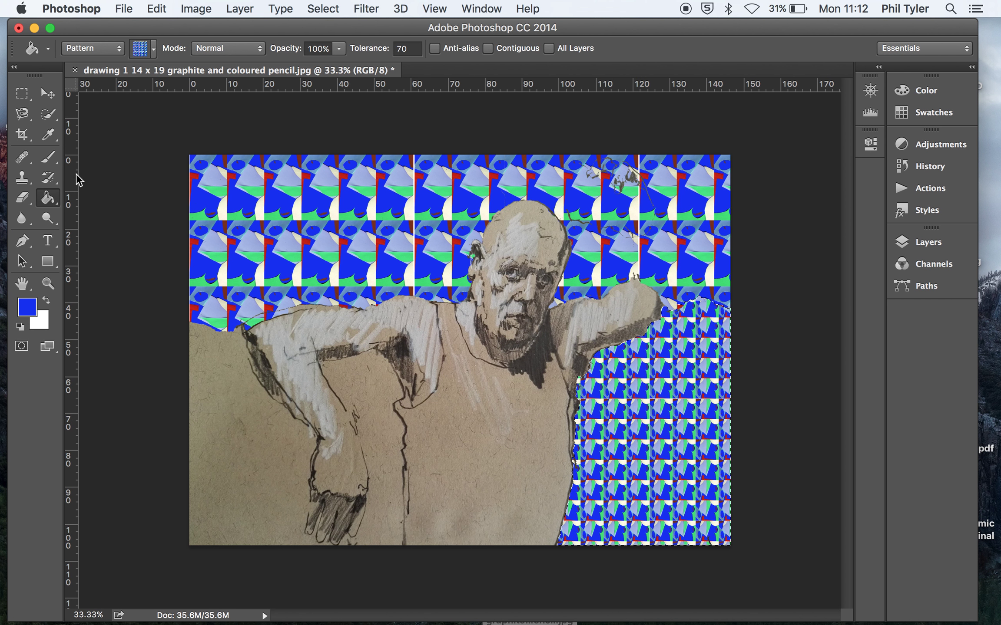
Recolour the small-scale pattern area with a Hue/Saturation adjustment of hue +124 and saturation -59, and deselect it.
left_click(49, 118)
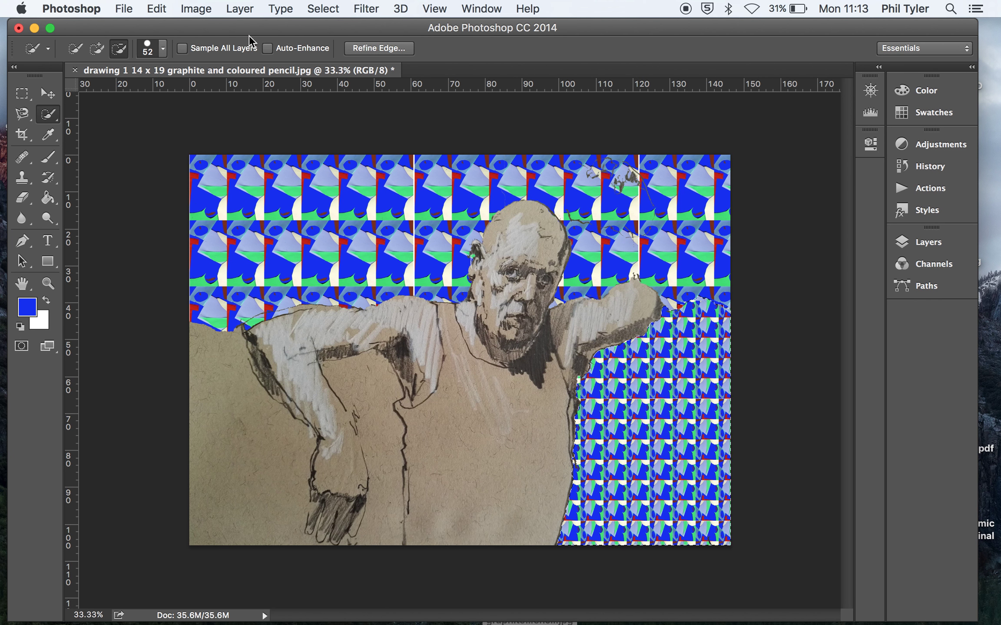
left_click(206, 9)
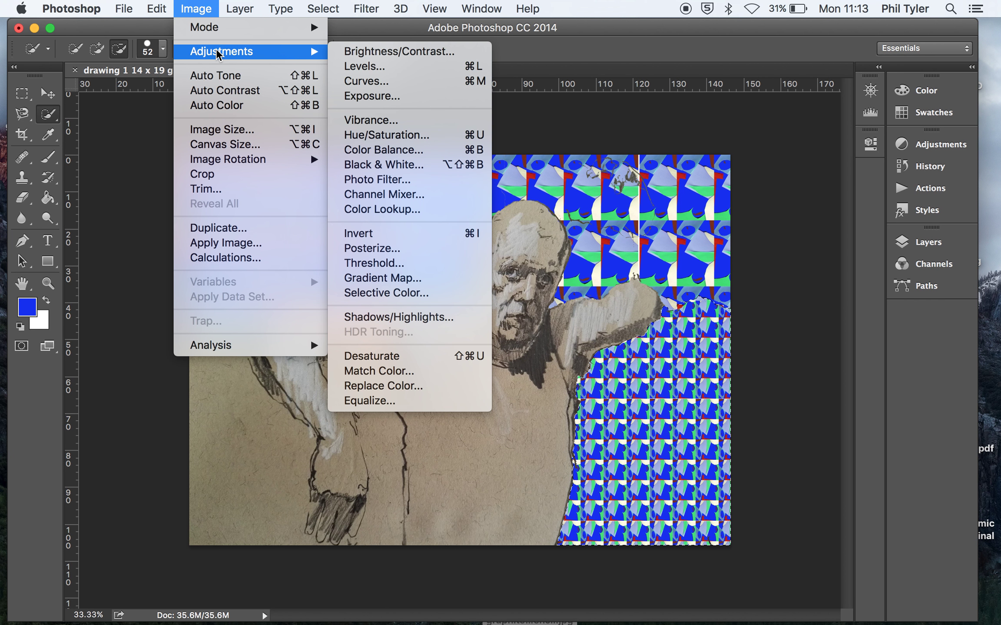
mouse_move(309, 52)
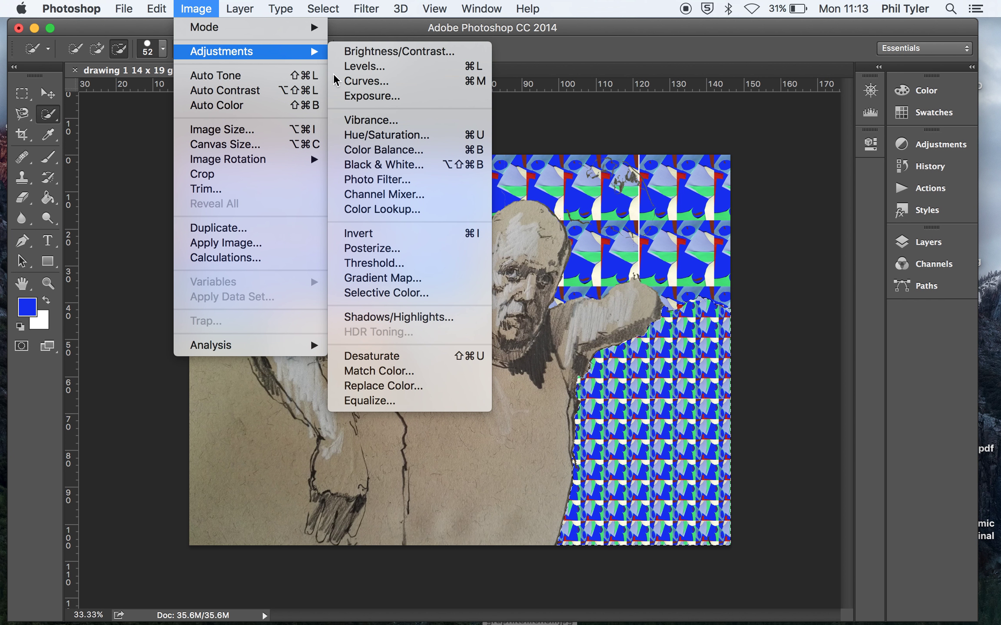
left_click(362, 135)
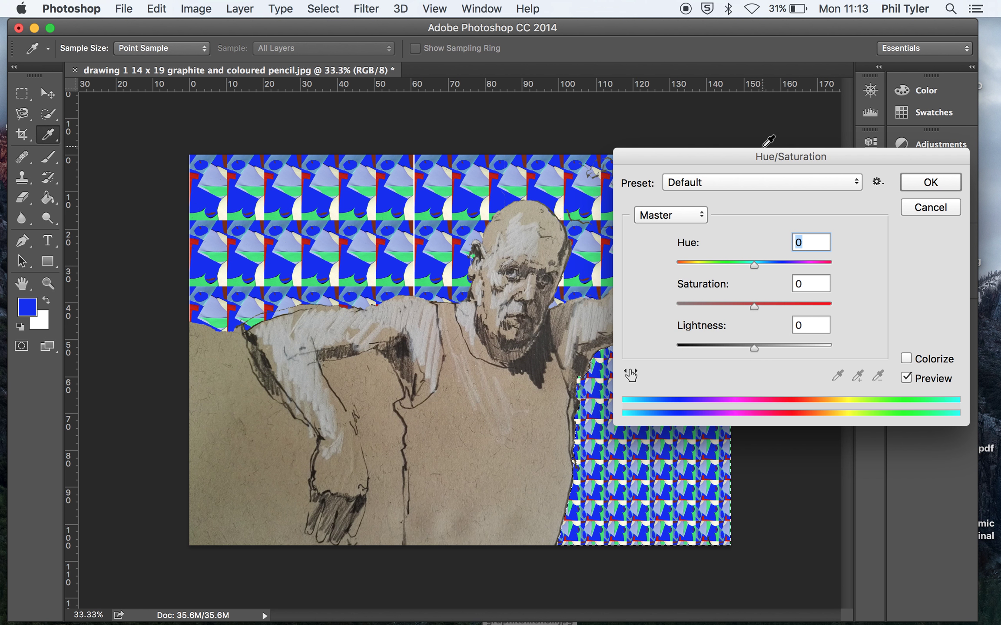
left_click_drag(738, 153, 822, 153)
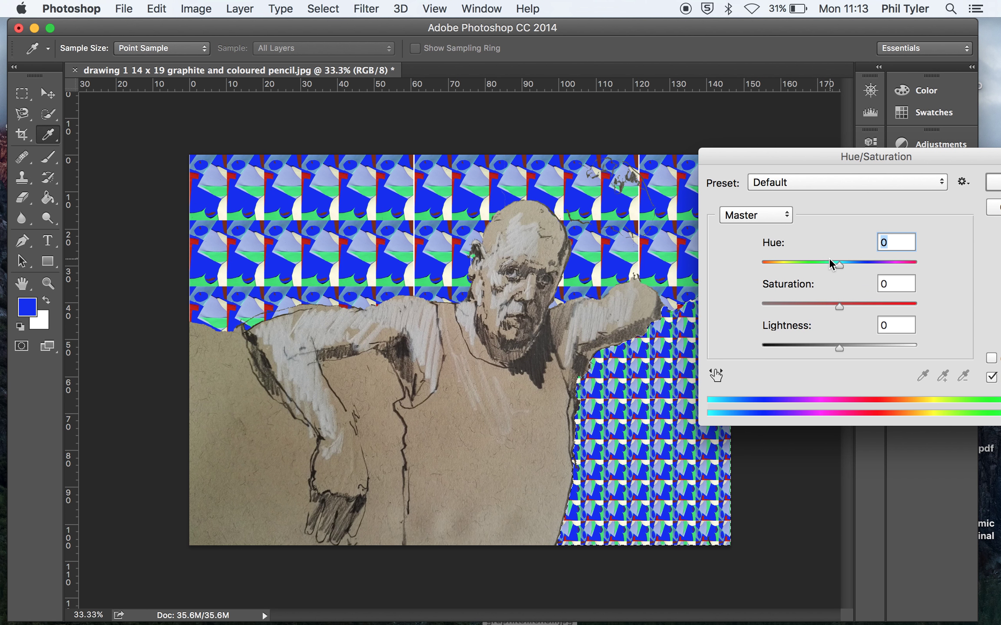
left_click_drag(836, 266, 898, 274)
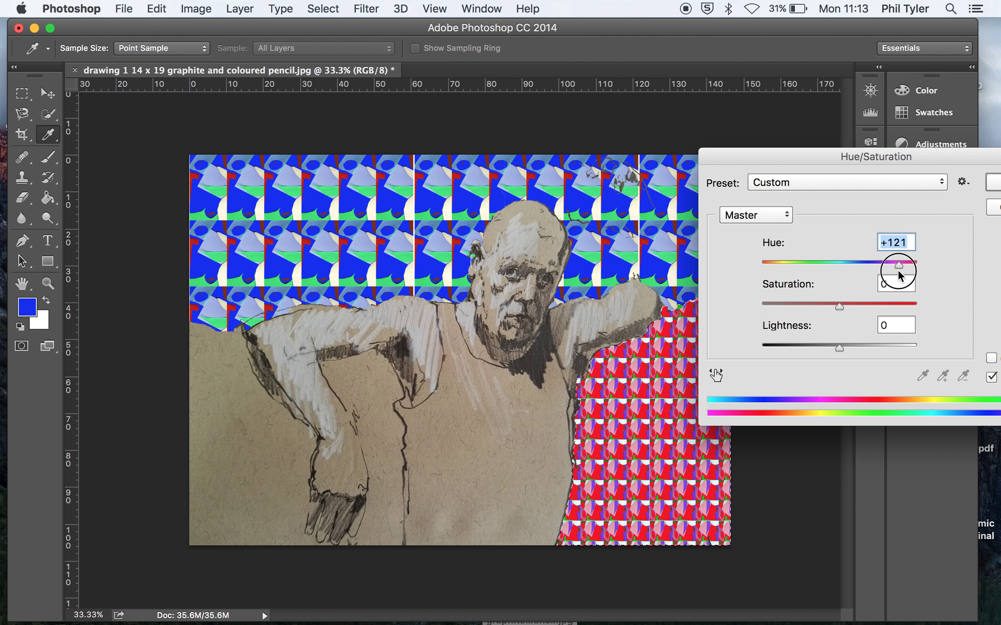
left_click_drag(838, 306, 793, 307)
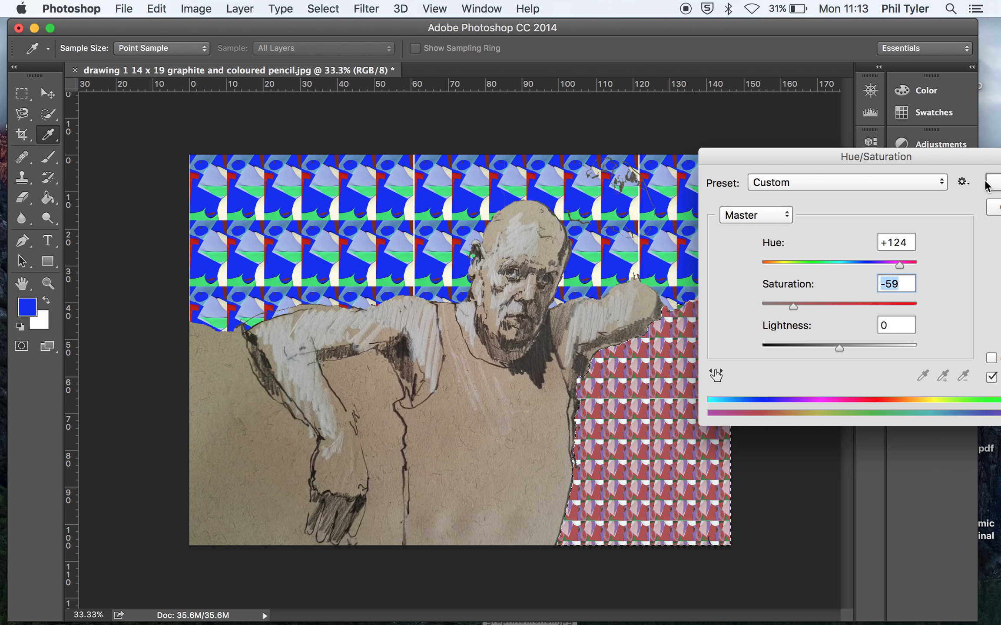
left_click(997, 184)
key("w")
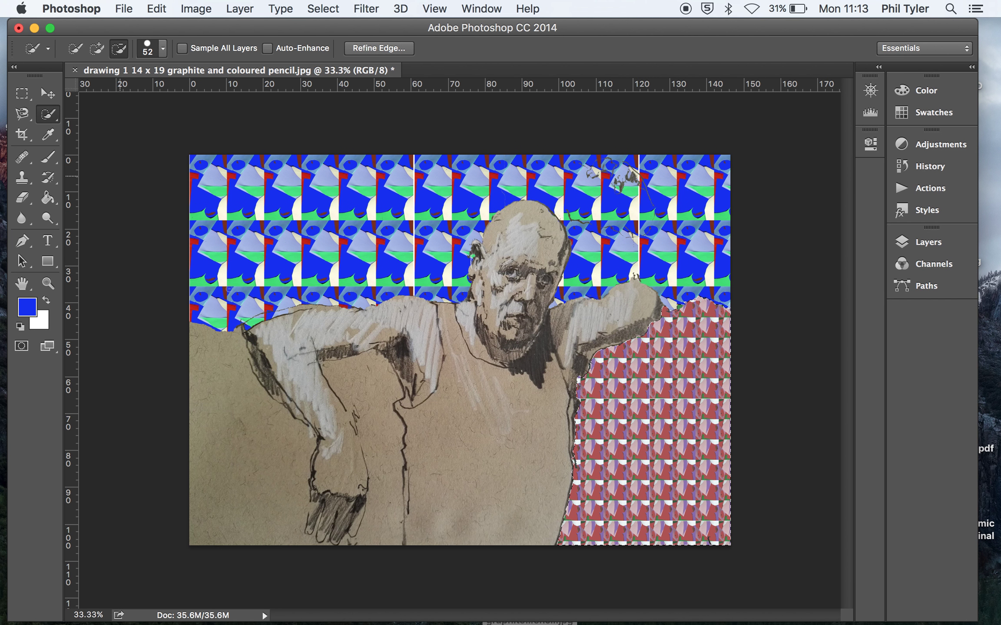
key("super+d")
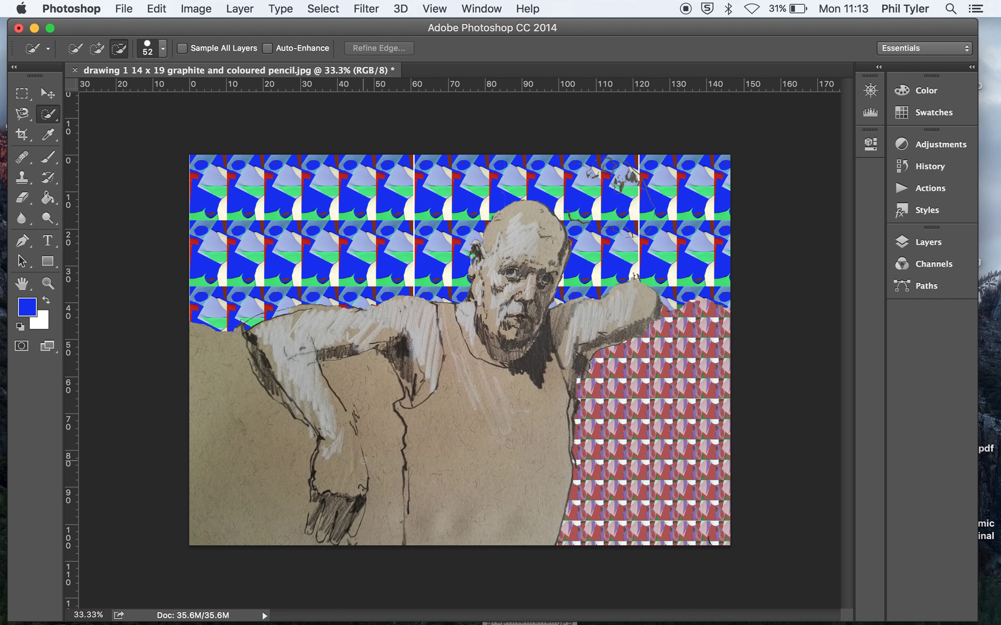
Quick-select the gap between the bent arm and the torso and fill it with the small-scale blue pattern.
mouse_move(366, 408)
left_mouse_down()
mouse_move(378, 378)
mouse_move(386, 477)
left_mouse_up()
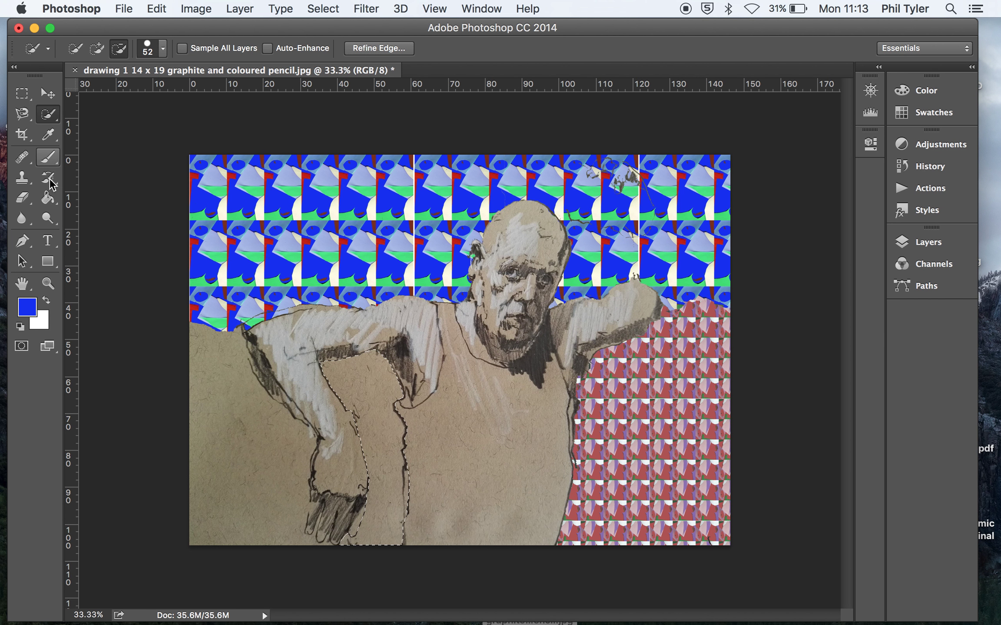
left_click(48, 199)
left_click(359, 390)
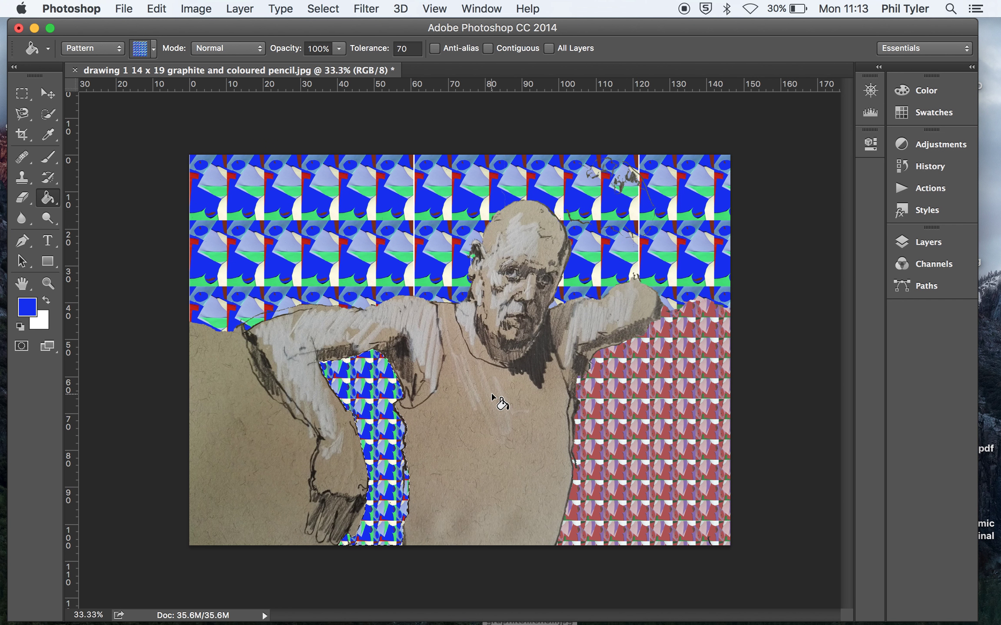
Recolour the pattern between the bent arm and torso to a muted red with a Hue/Saturation adjustment, raising hue and lowering saturation, and deselect it.
key("super+u")
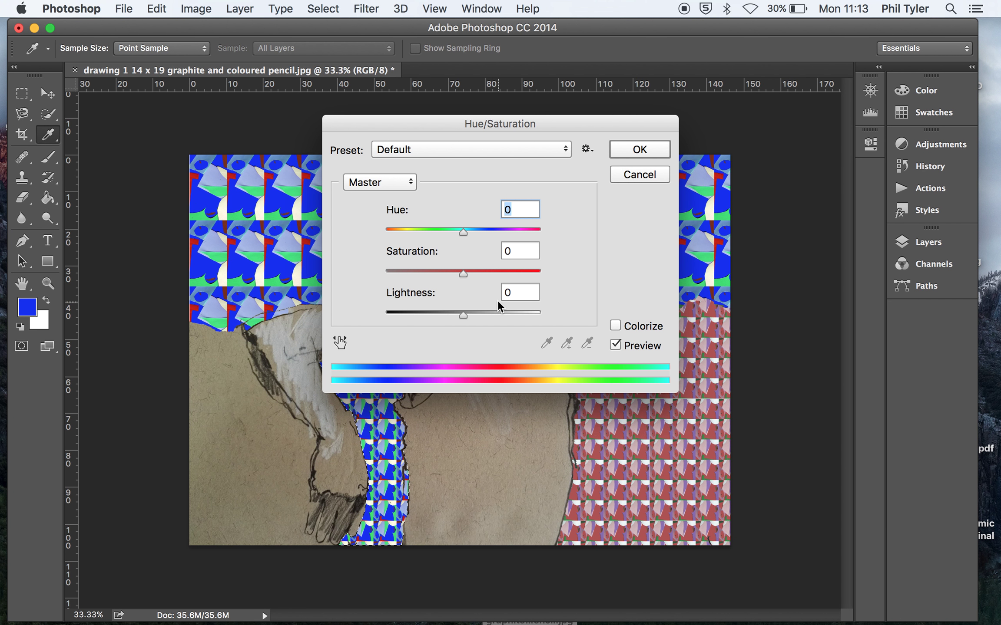
left_click_drag(419, 115, 691, 141)
left_click_drag(739, 257, 803, 268)
left_click_drag(738, 300, 680, 306)
left_click(912, 175)
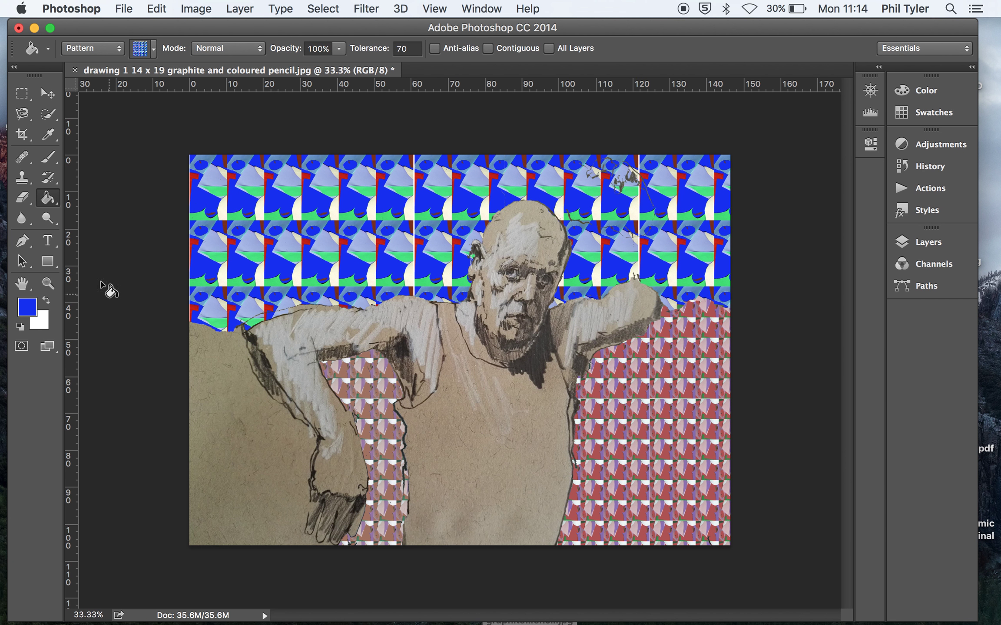
Quick-select the remaining plain background outside the bent arm and fill it with the small-scale blue pattern.
left_click(48, 114)
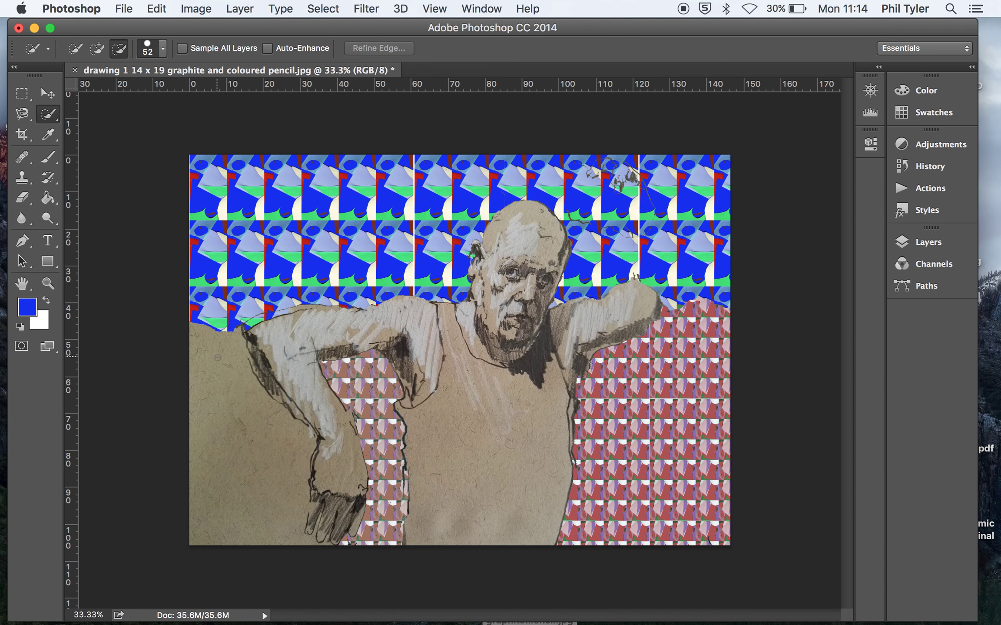
left_click_drag(235, 398, 251, 417)
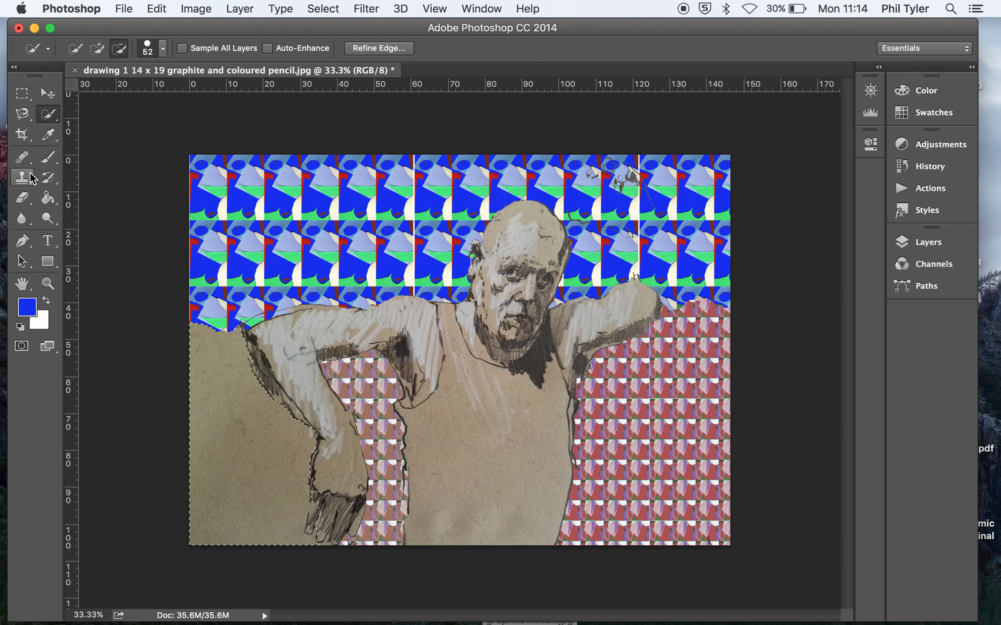
left_click(52, 198)
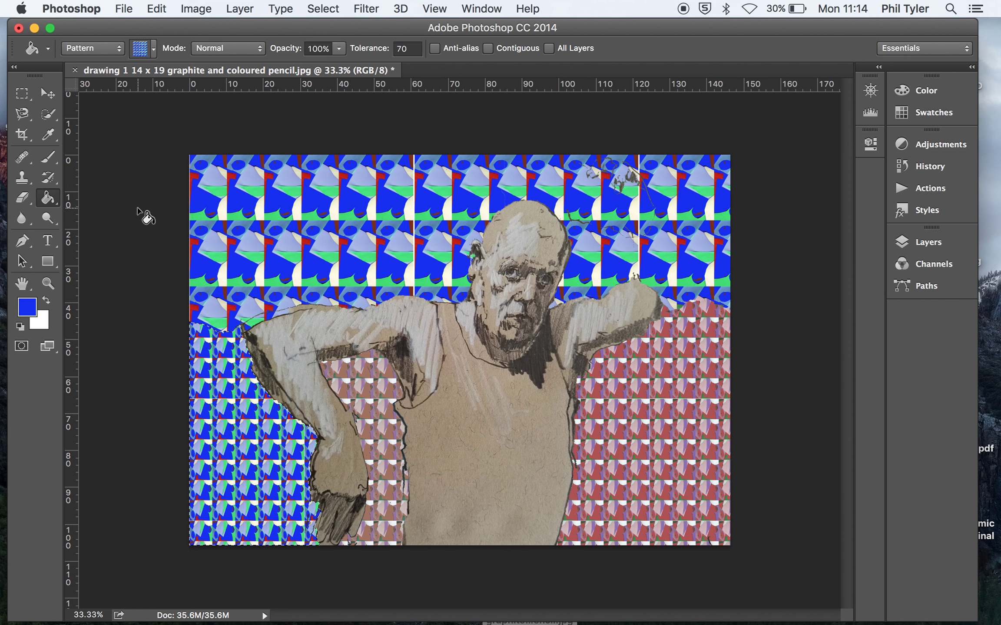
Recolour the pattern outside the bent arm with a Hue/Saturation adjustment of hue +141 and saturation -74, and deselect it.
key("super+u")
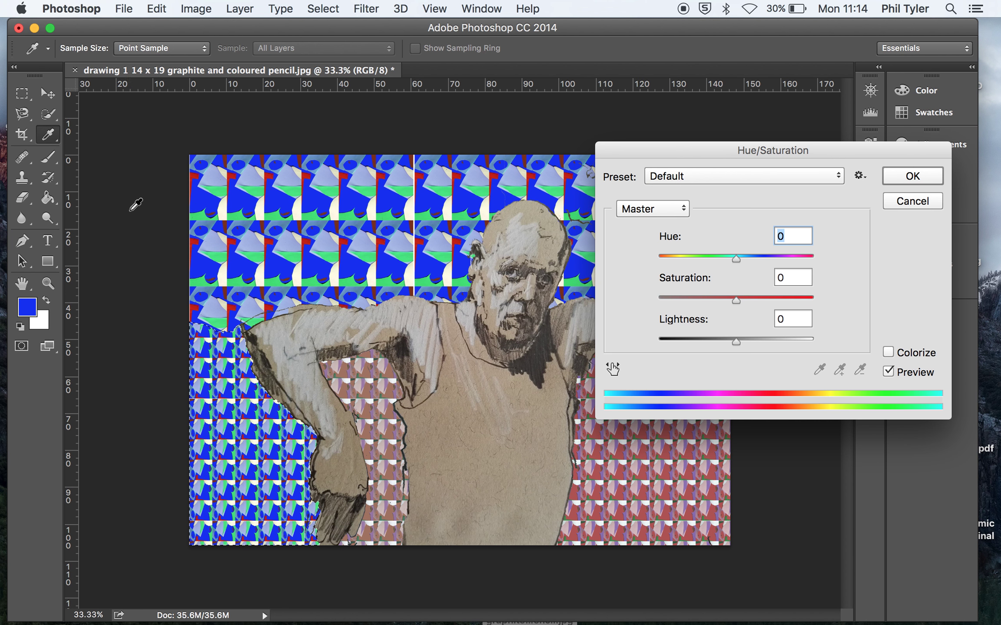
left_click_drag(735, 259, 801, 284)
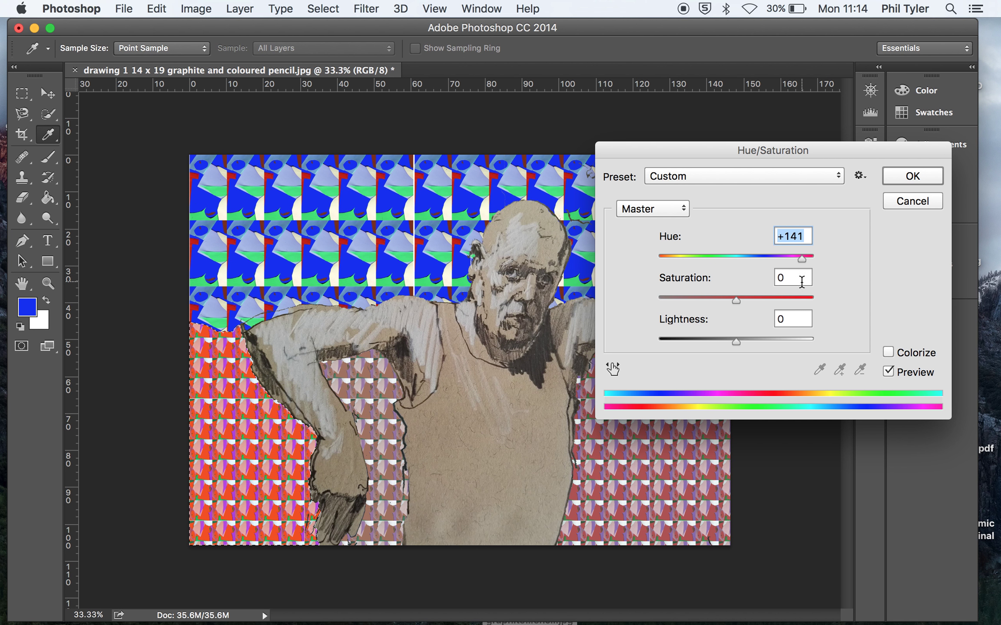
left_click_drag(740, 302, 679, 306)
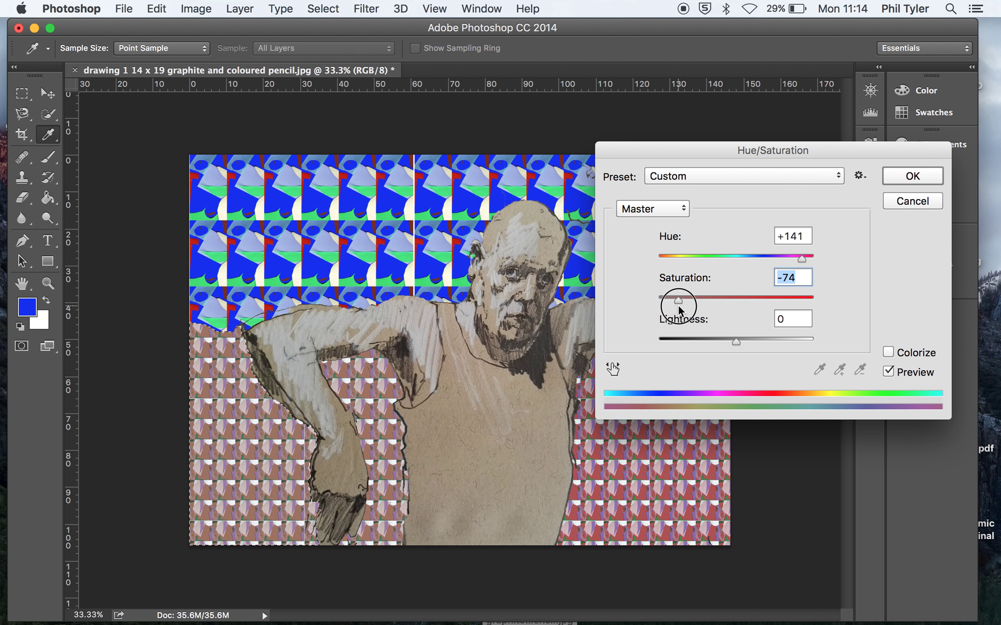
left_click(912, 176)
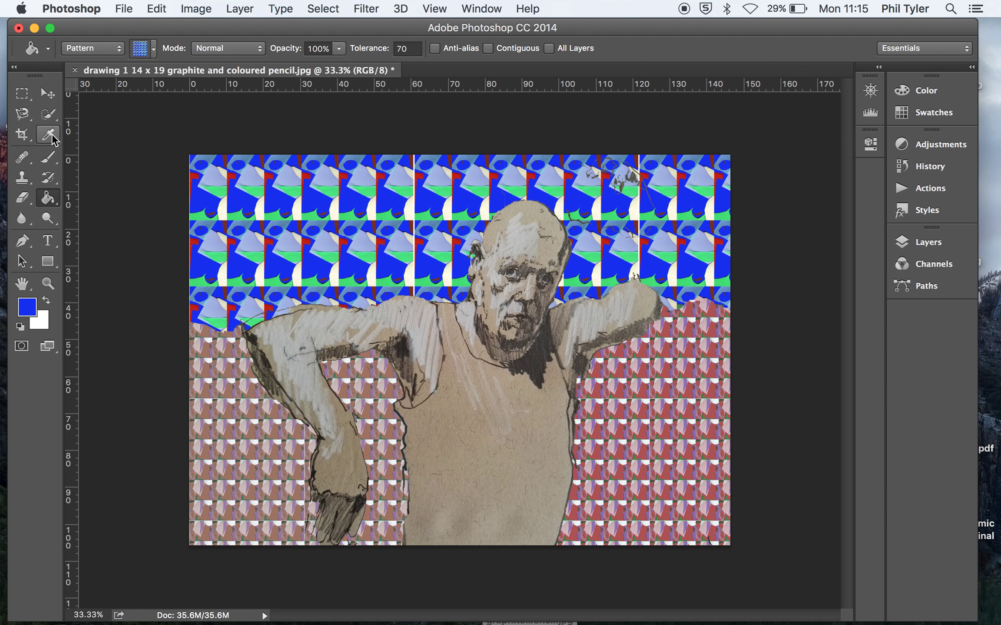
Draw a loose Polygonal Lasso selection around the whole figure, leaving out the middle of the gap between the bent arm and torso.
left_click(57, 118)
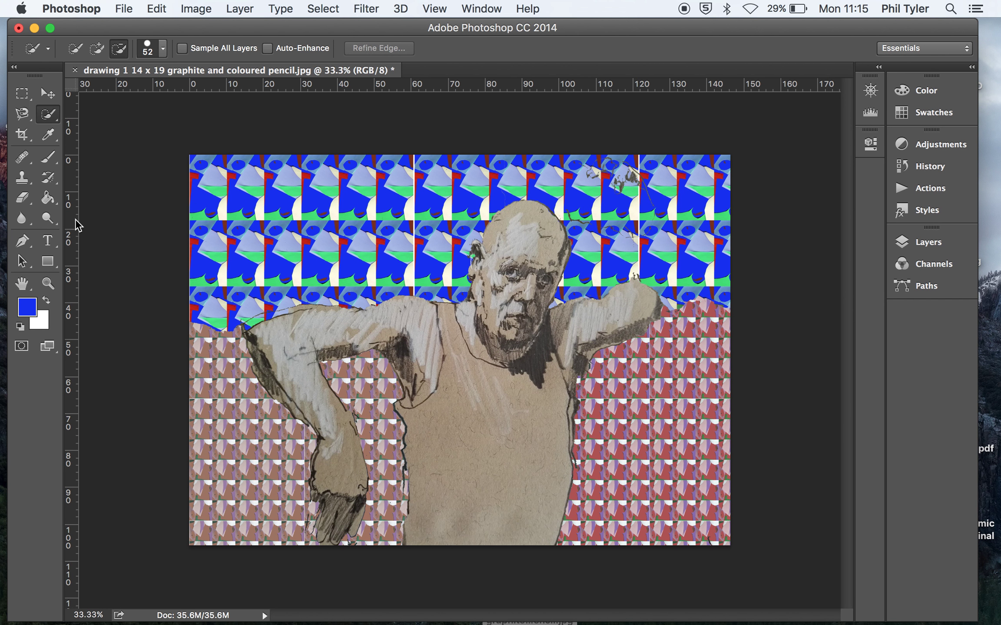
left_click(26, 119)
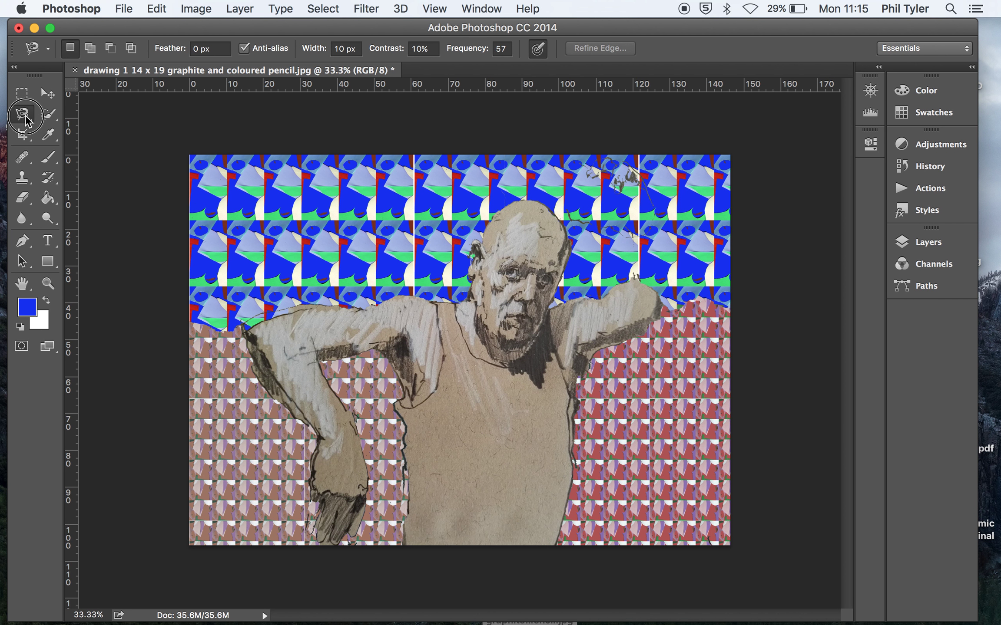
left_click(26, 119)
left_click(89, 136)
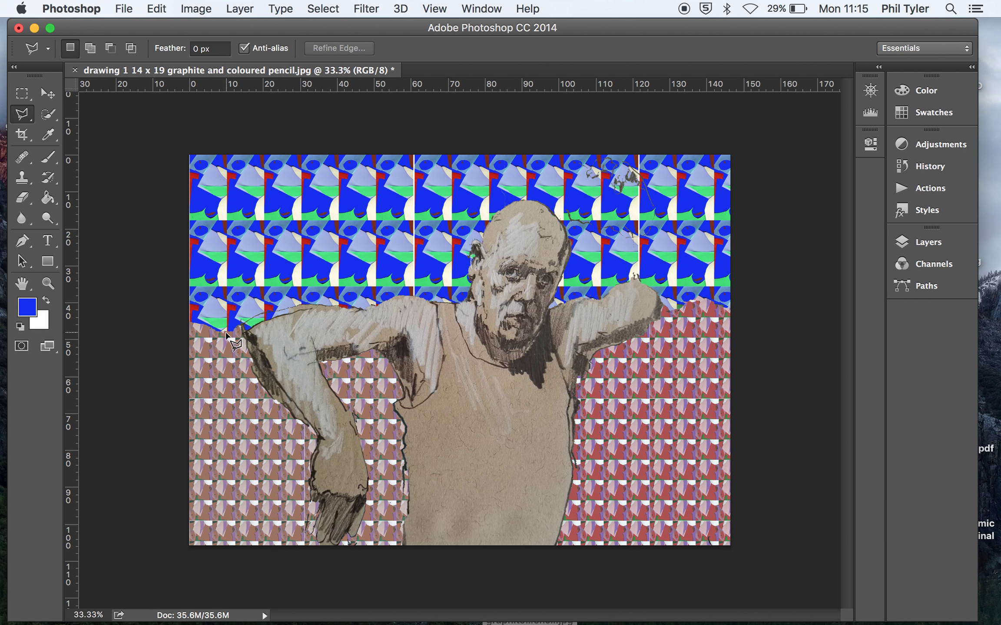
left_click(239, 329)
left_click(305, 443)
left_click(311, 546)
left_click(373, 552)
left_click(378, 489)
left_click(356, 408)
left_click(330, 369)
left_click(392, 390)
left_click(399, 542)
left_click(577, 545)
left_click(591, 373)
left_click(680, 304)
left_click(650, 263)
left_click(561, 296)
left_click(589, 235)
left_click(542, 197)
left_click(495, 195)
left_click(473, 216)
left_click(448, 293)
left_click(372, 284)
left_click(280, 299)
left_click(241, 320)
left_click(248, 374)
left_click(293, 427)
left_click(312, 442)
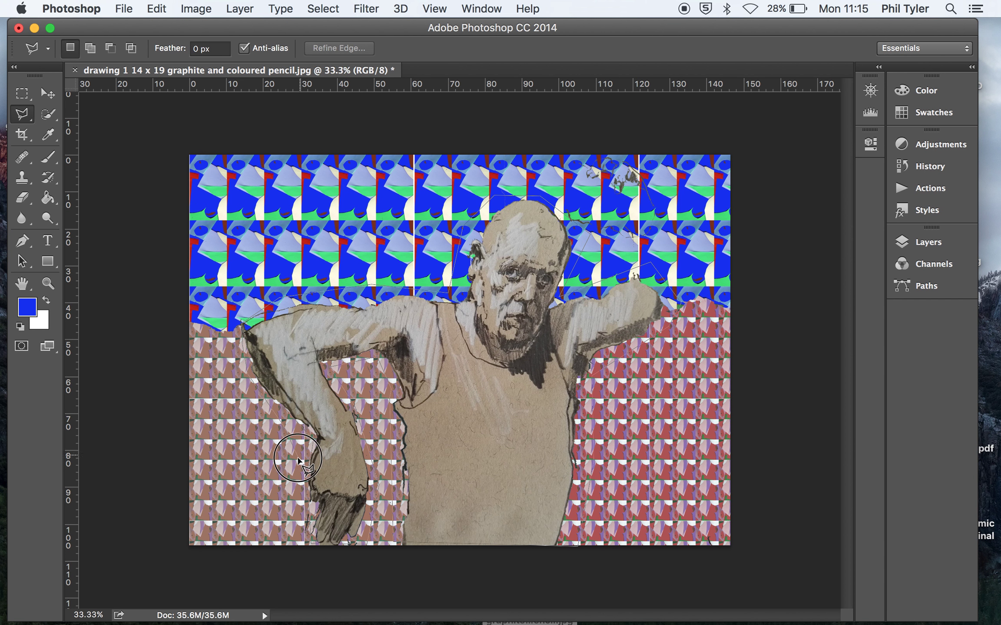
left_click(311, 541)
left_click(363, 543)
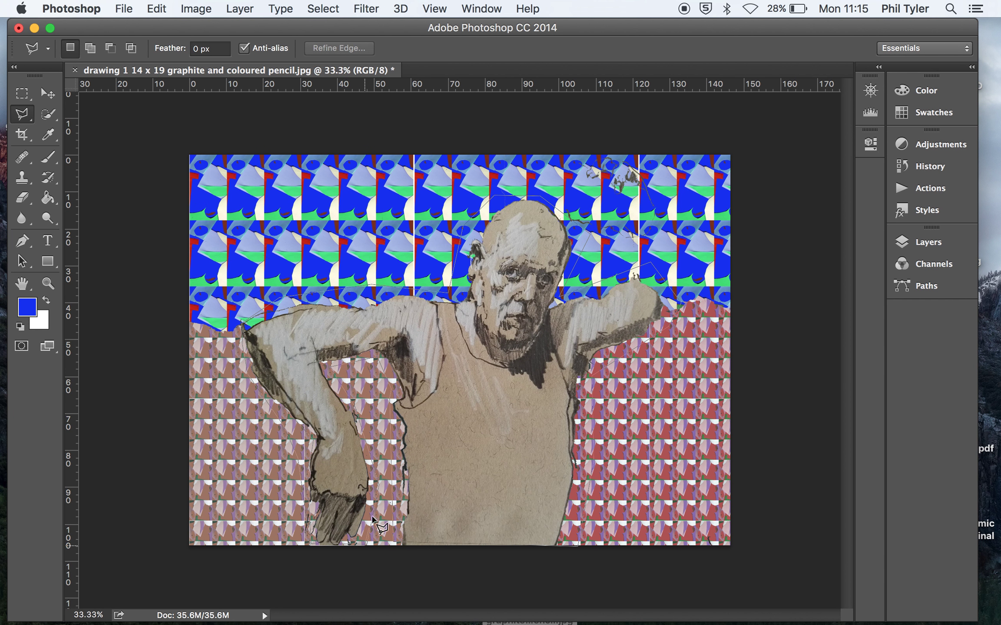
left_click(378, 470)
left_click(348, 362)
left_click(349, 362)
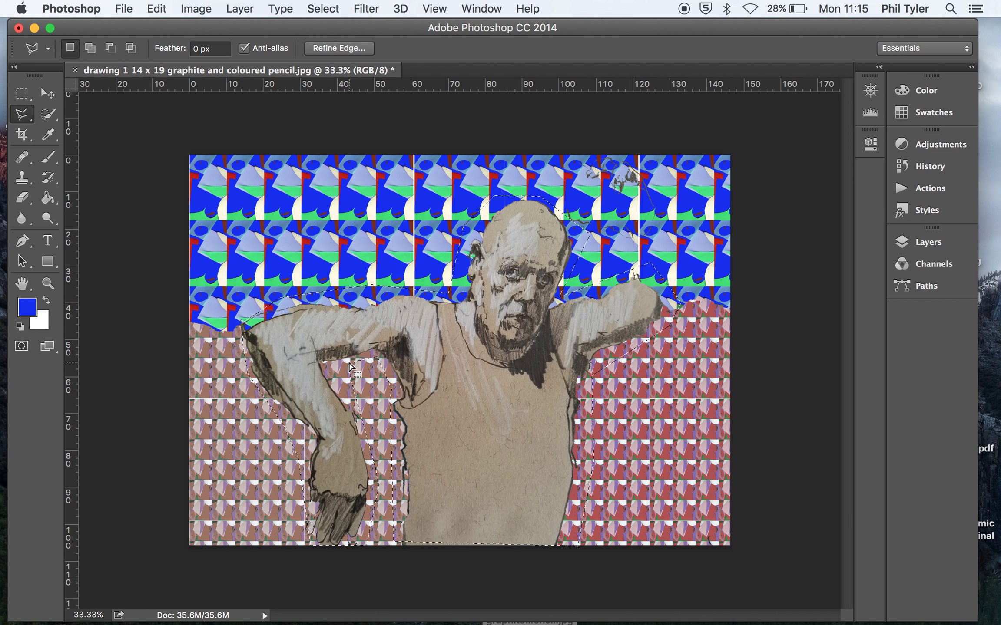
Copy the selected figure onto a new layer and hide the Background layer.
key("cmd+c")
key("cmd+v")
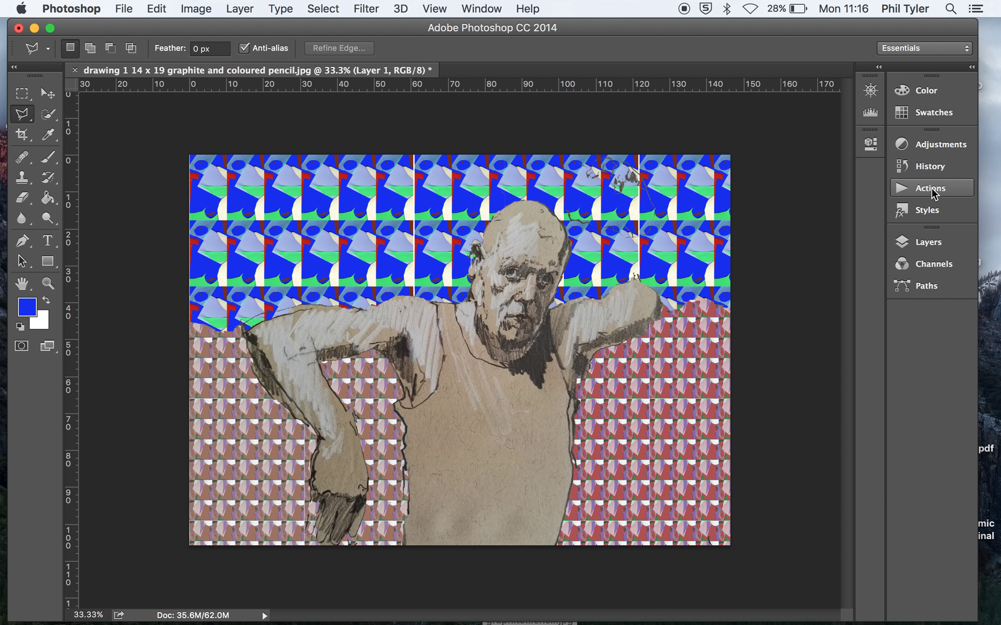
left_click(924, 243)
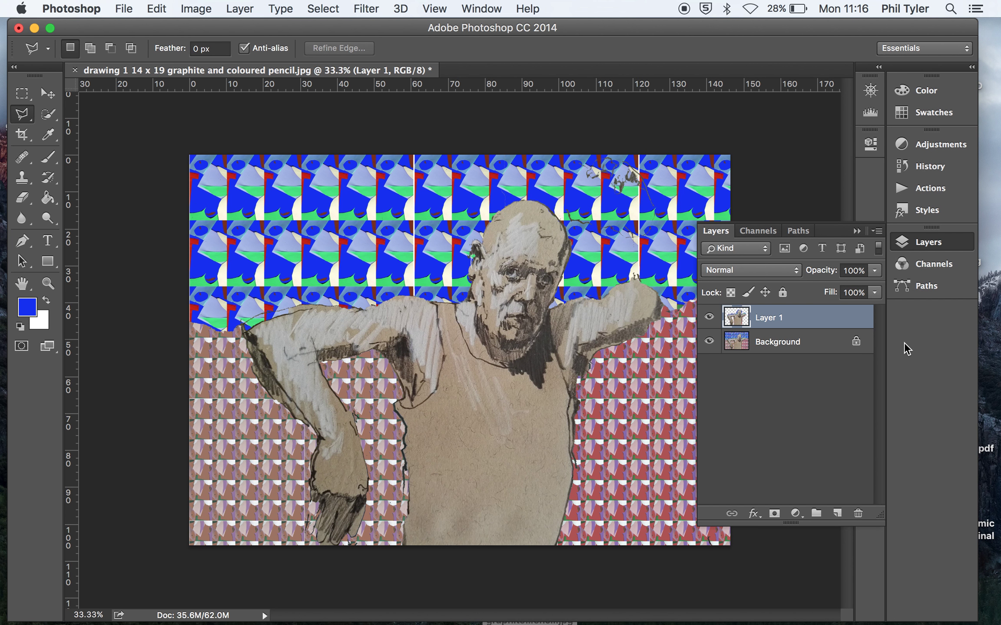
left_click(710, 342)
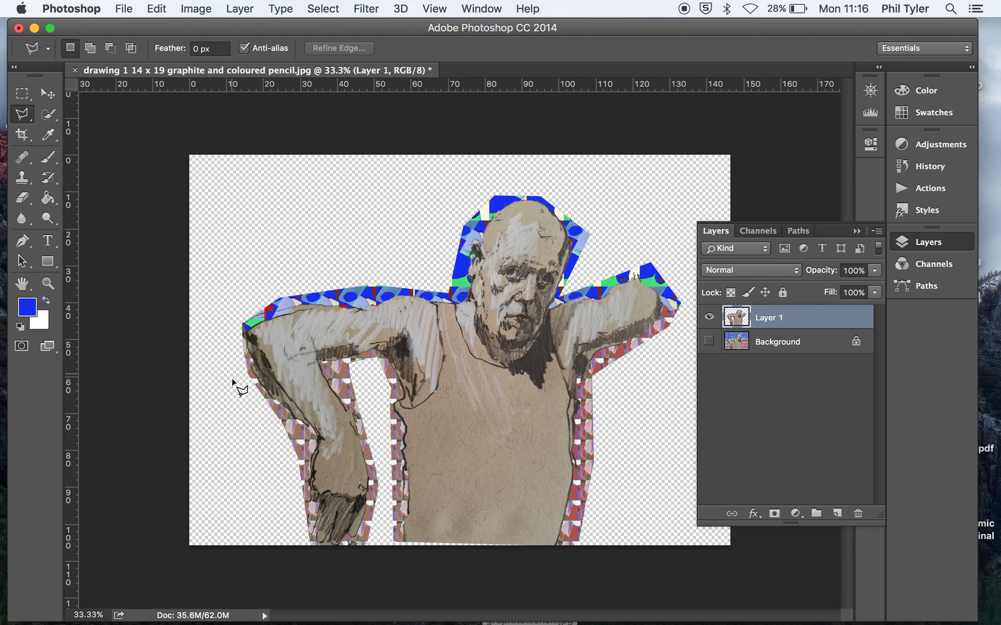
Quick-select and delete the pattern fringe inside the gap, along the bent arm's inner edge and the adjacent torso edge, and deselect.
left_click(51, 119)
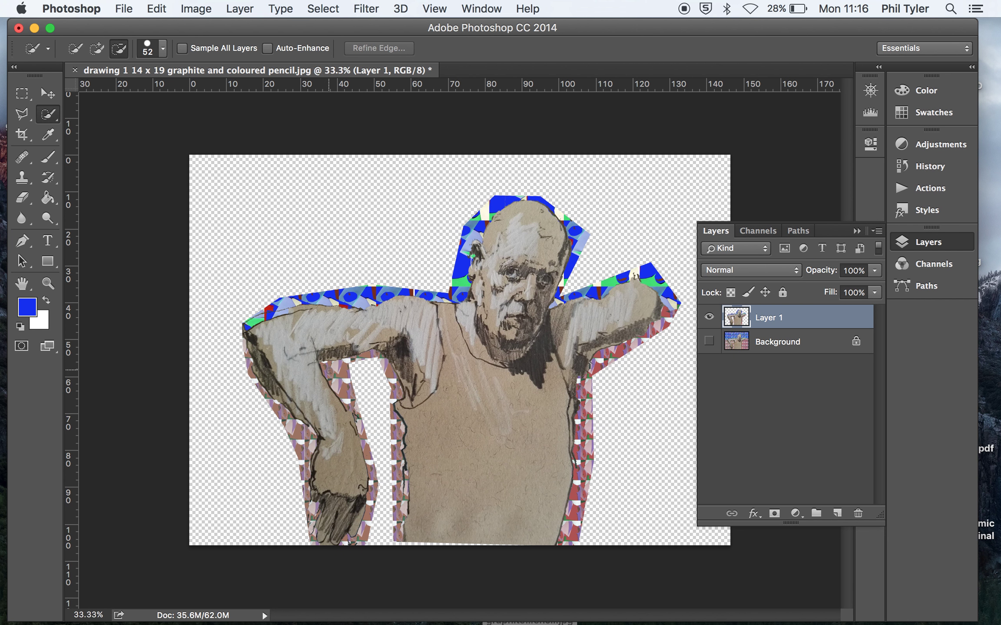
mouse_move(329, 370)
left_mouse_down()
mouse_move(367, 421)
mouse_move(362, 534)
left_mouse_up()
key("BackSpace")
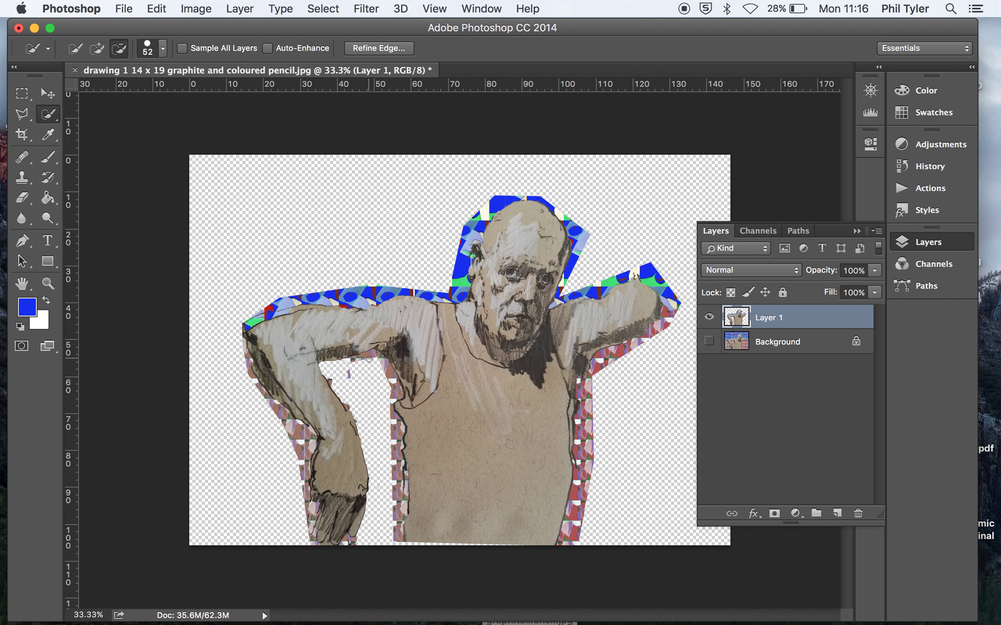
key("super+d")
left_click_drag(384, 365, 402, 547)
key("BackSpace")
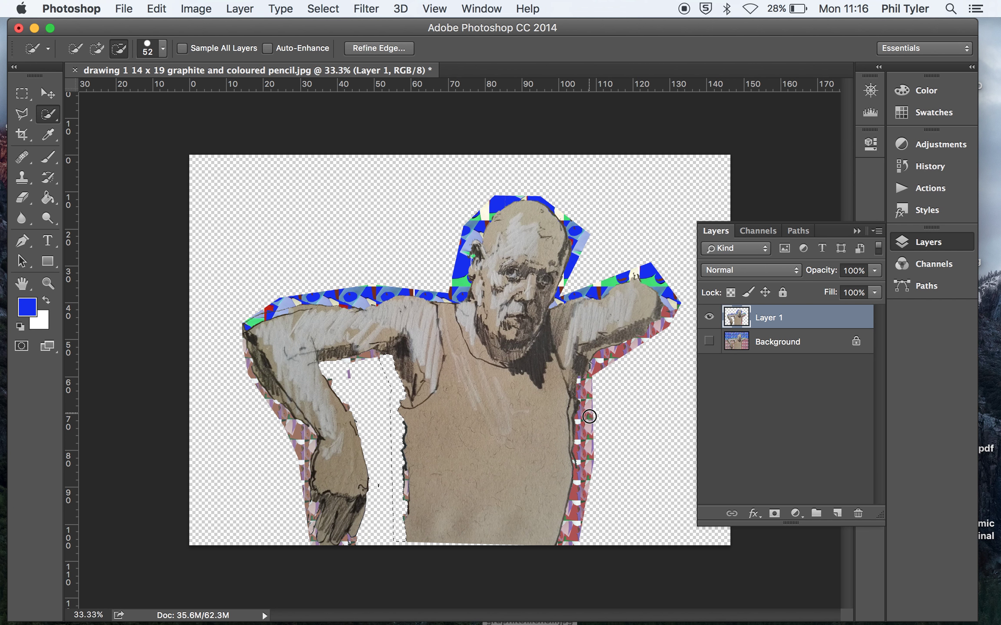
key("super+d")
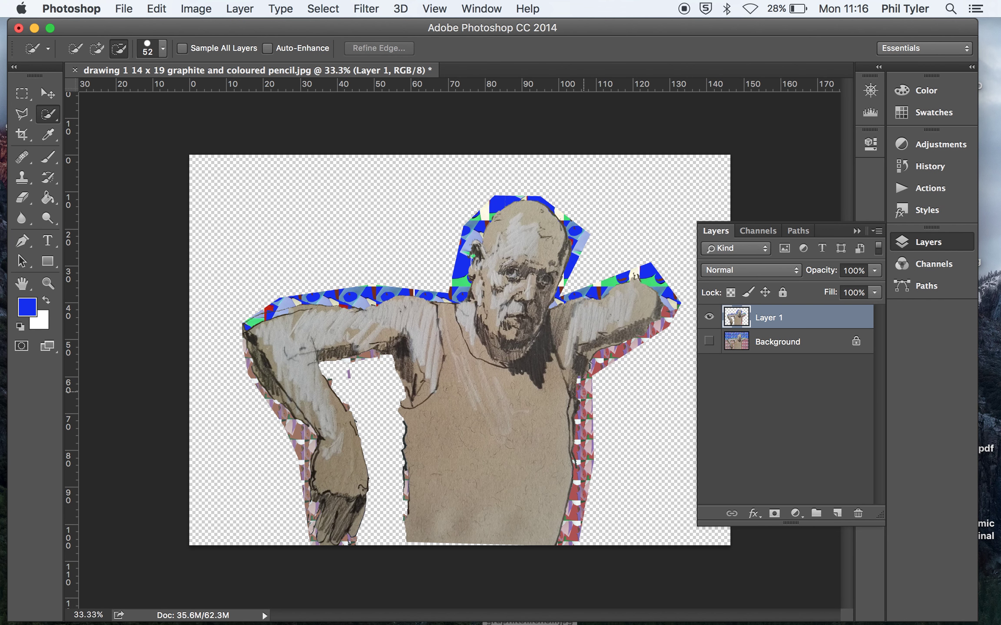
Quick-select and delete the pattern fringe along the torso's other side and beneath the raised arm, and deselect.
left_click_drag(587, 384, 575, 563)
key("Delete")
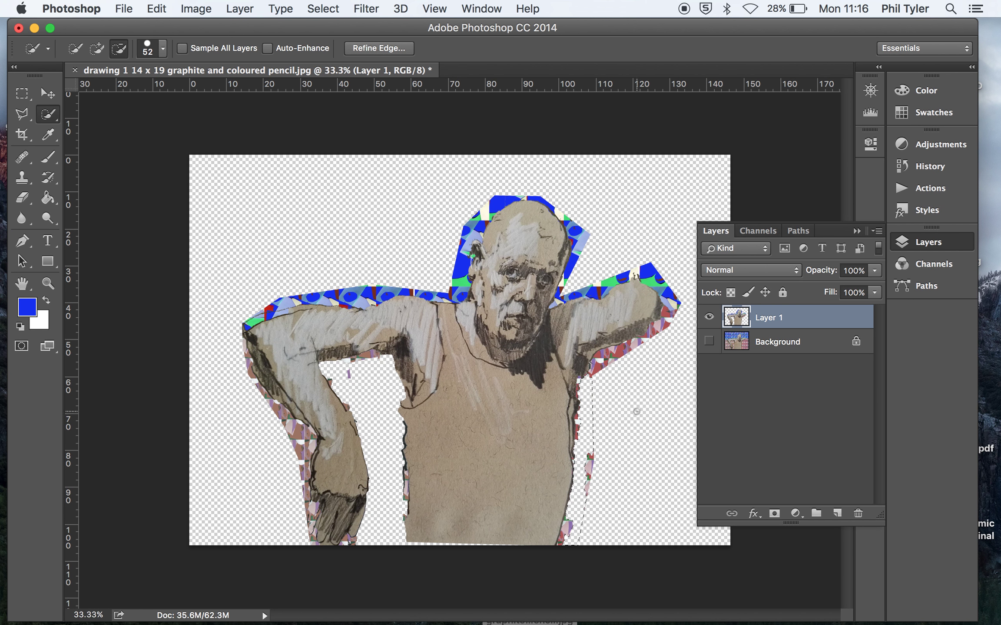
left_click_drag(598, 379, 664, 306)
key("Delete")
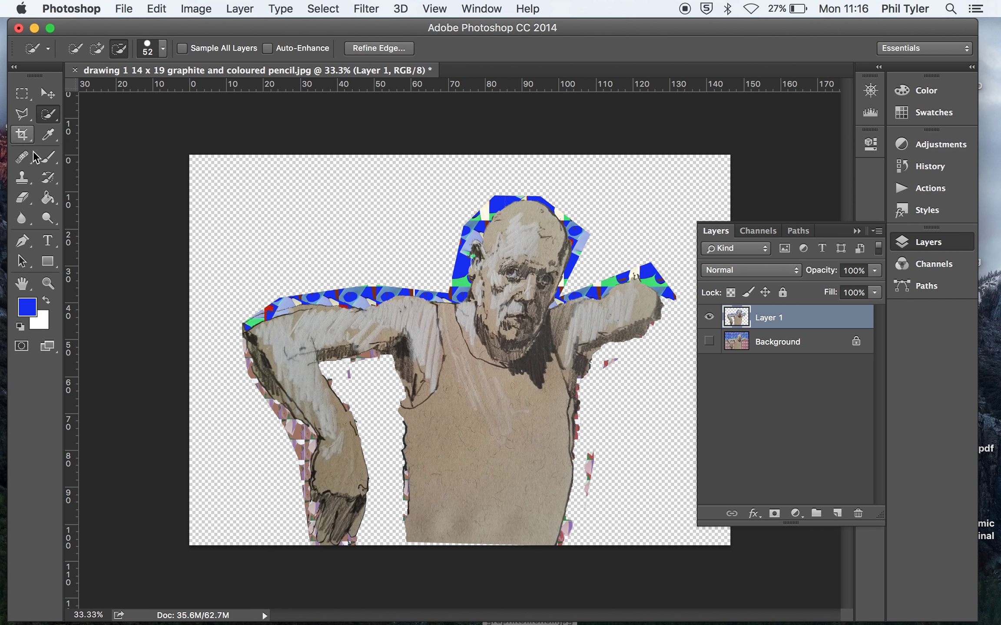
Erase the pattern fringe along the outer edge of the bent arm, from the elbow down to the hand, with the block eraser.
left_click(22, 198)
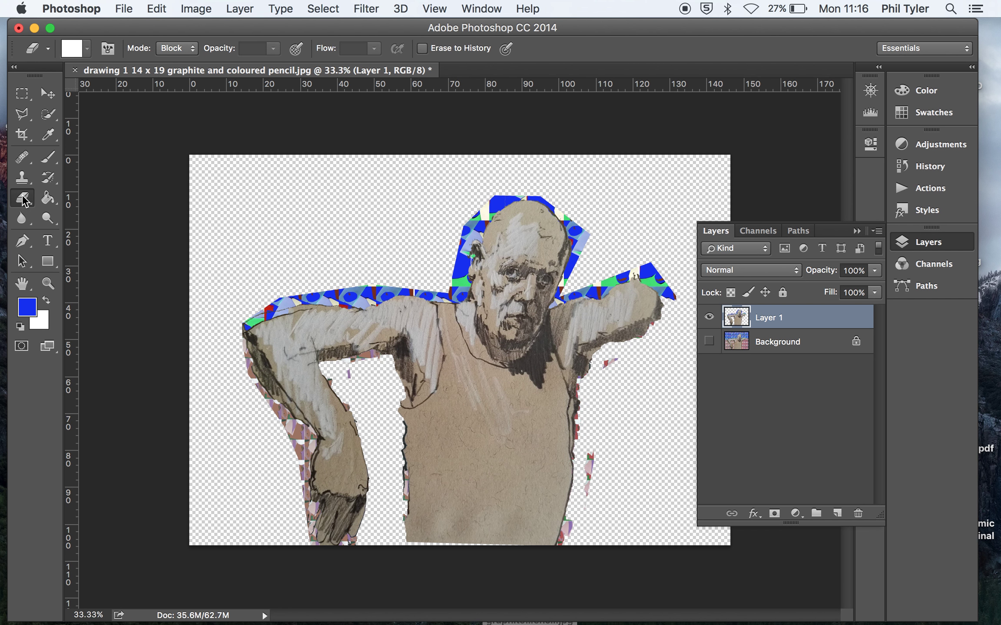
left_click(239, 324)
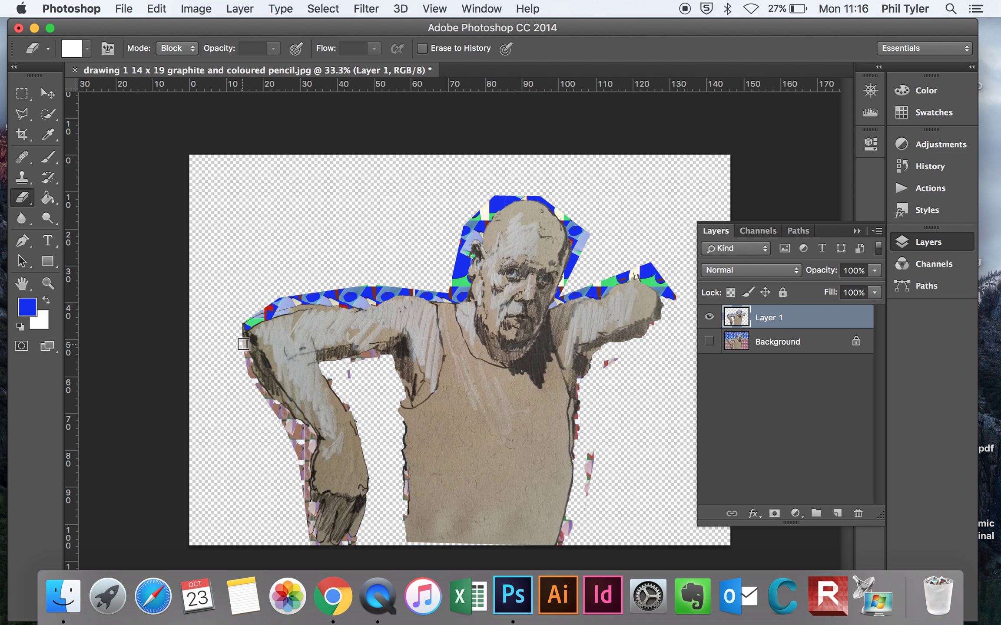
left_click(240, 335)
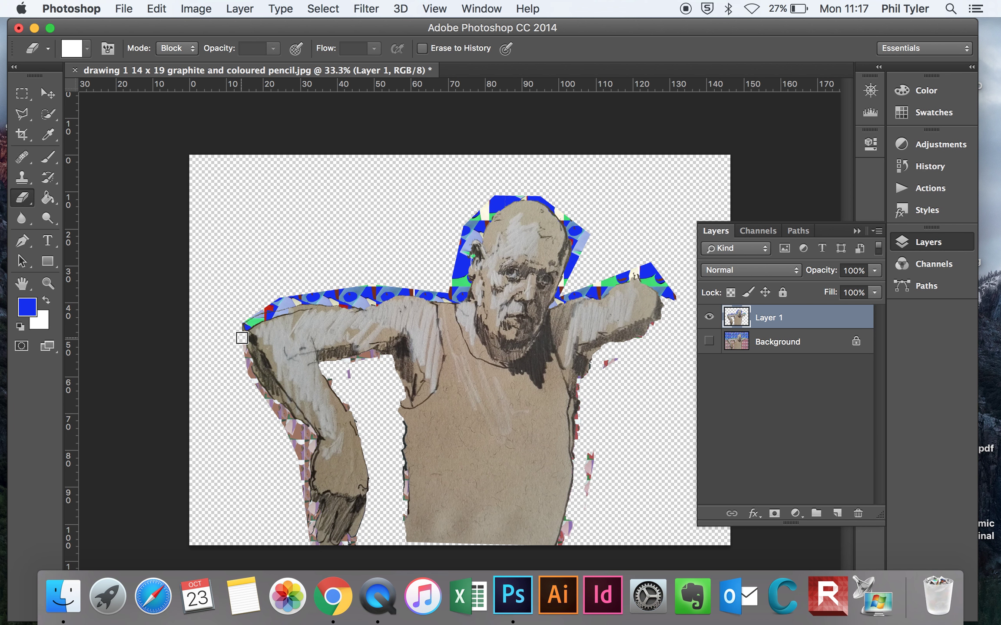
mouse_move(247, 363)
left_mouse_down()
mouse_move(260, 406)
mouse_move(309, 445)
mouse_move(302, 511)
left_mouse_up()
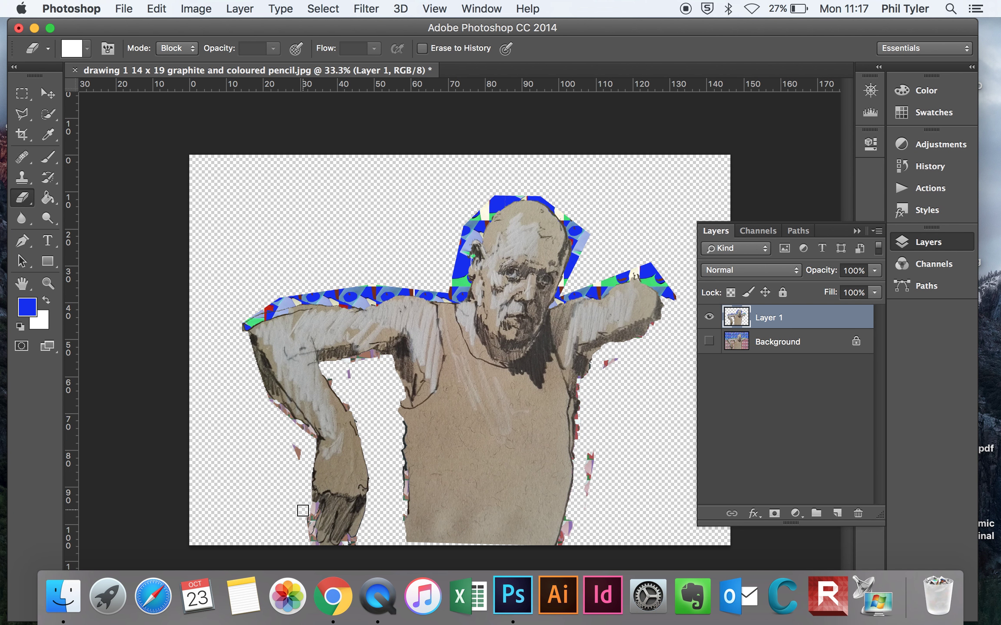
left_click_drag(246, 327, 330, 306)
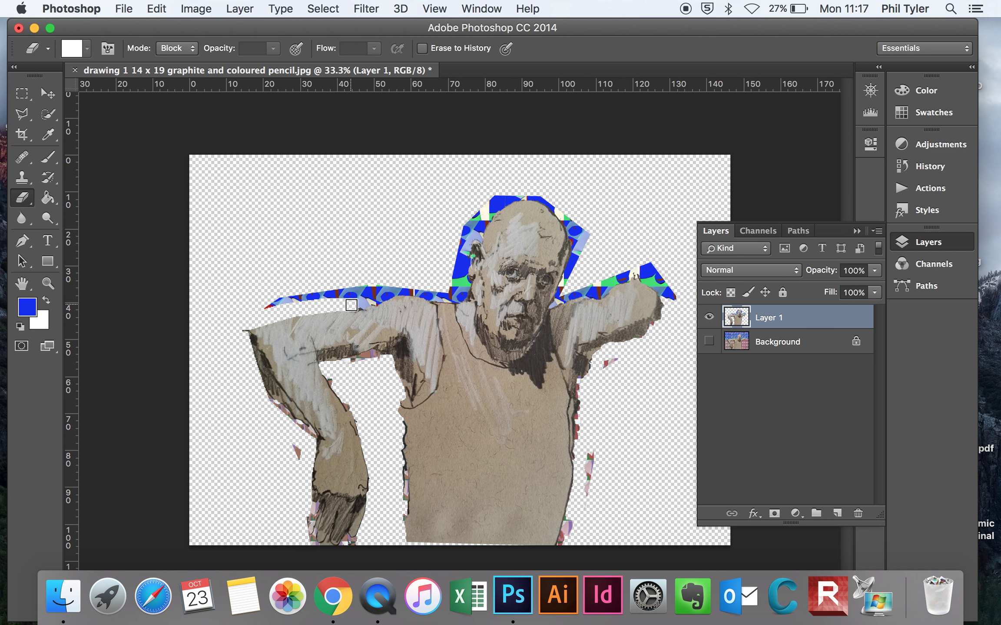
left_click(931, 168)
left_click_drag(738, 415, 856, 469)
Erase the pattern fringe along the upper edge of the bent arm and shoulder, using straight eraser strokes between points.
left_click(247, 320)
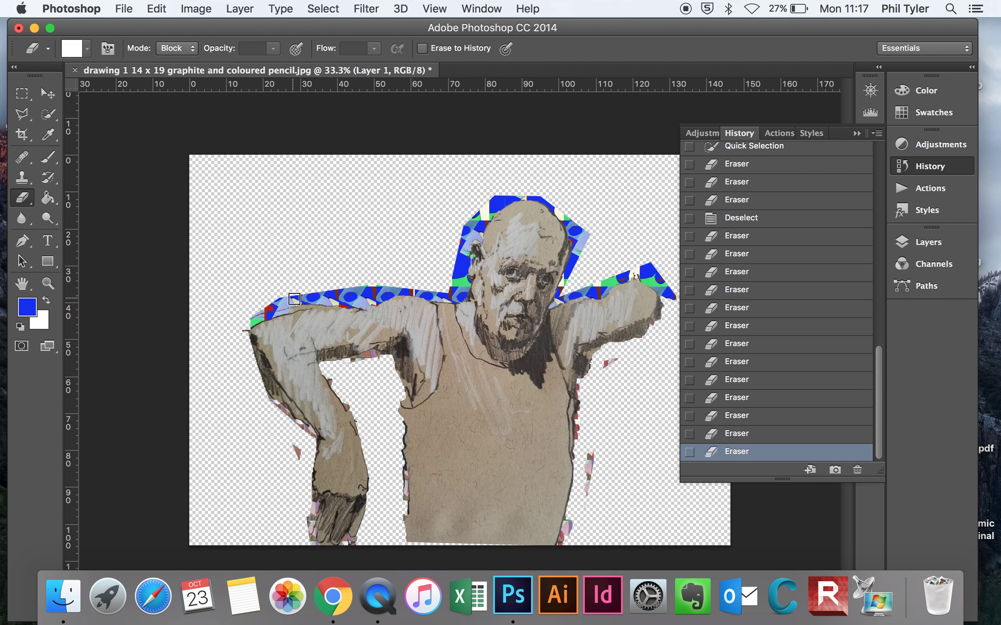
left_click(307, 301)
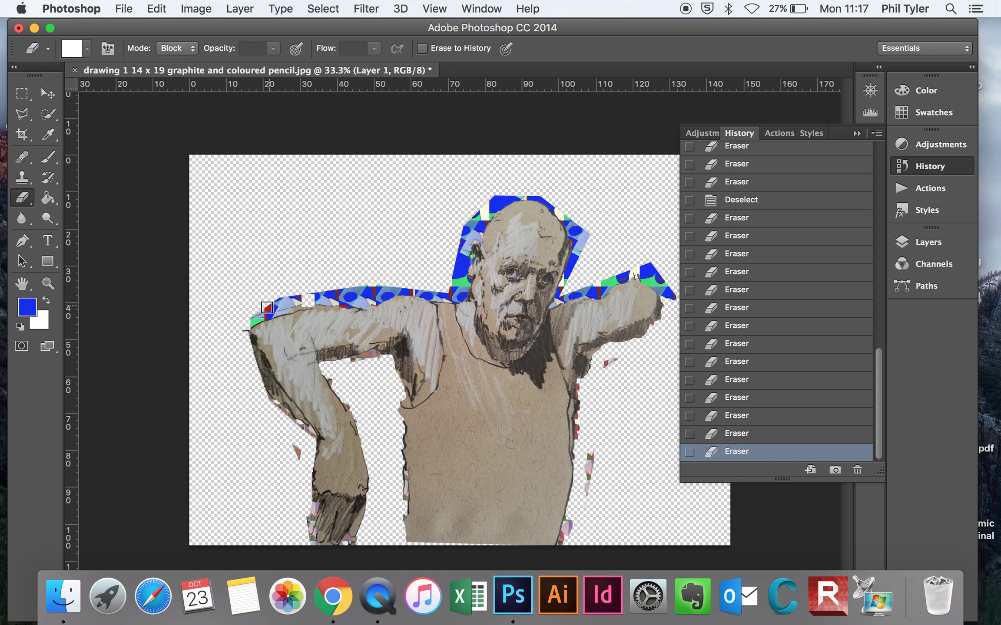
left_click(244, 321, "shift")
left_click(323, 300)
left_click_drag(334, 299, 351, 299)
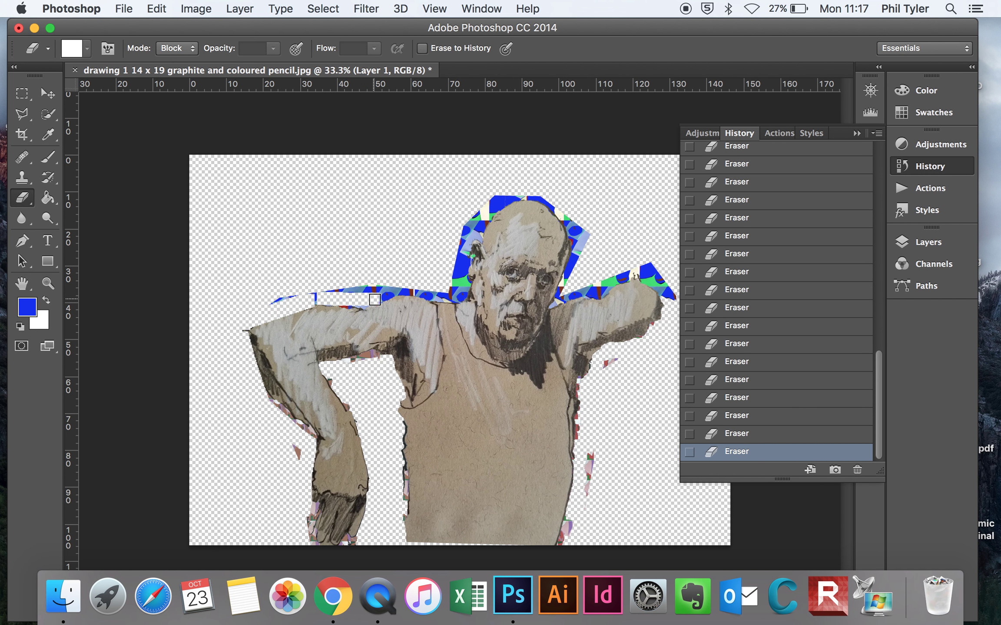
left_click(411, 285, "shift")
Erase the pattern fringe around the neck and head and along the top of the raised arm.
mouse_move(421, 293)
left_mouse_down()
mouse_move(464, 293)
mouse_move(461, 243)
mouse_move(517, 185)
mouse_move(502, 203)
mouse_move(543, 192)
mouse_move(535, 201)
mouse_move(569, 218)
mouse_move(576, 270)
mouse_move(558, 302)
mouse_move(654, 266)
mouse_move(672, 277)
mouse_move(664, 286)
mouse_move(654, 266)
mouse_move(673, 291)
left_mouse_up()
left_click_drag(595, 244, 578, 257)
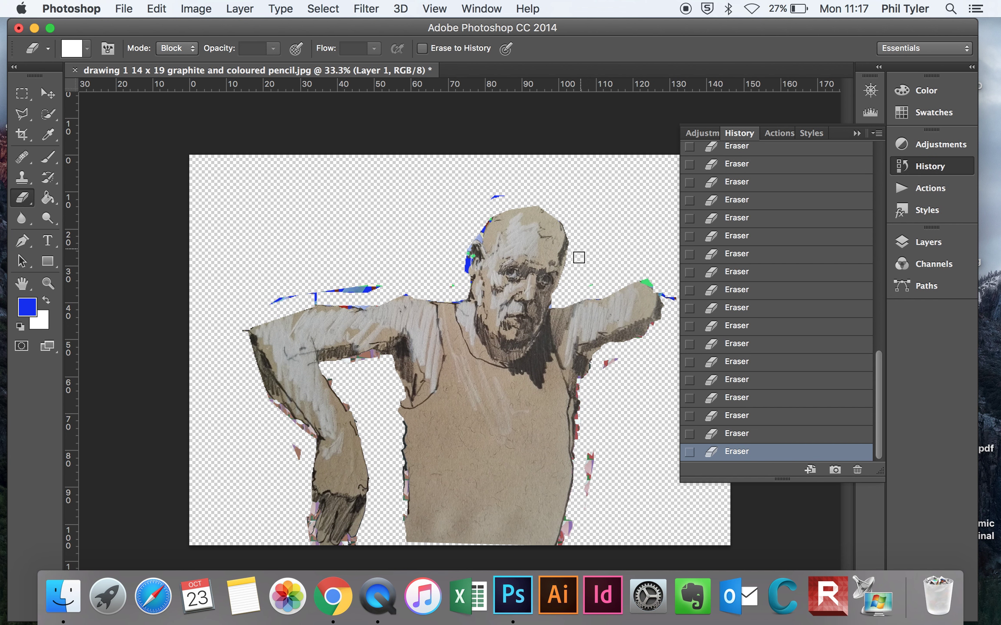
left_click_drag(476, 208, 508, 189)
Erase the stray pattern scraps above the bent arm, outside its forearm and beside the far edge of the torso.
mouse_move(373, 290)
left_mouse_down()
mouse_move(318, 284)
mouse_move(266, 299)
mouse_move(348, 275)
mouse_move(297, 290)
mouse_move(379, 279)
mouse_move(305, 299)
left_mouse_up()
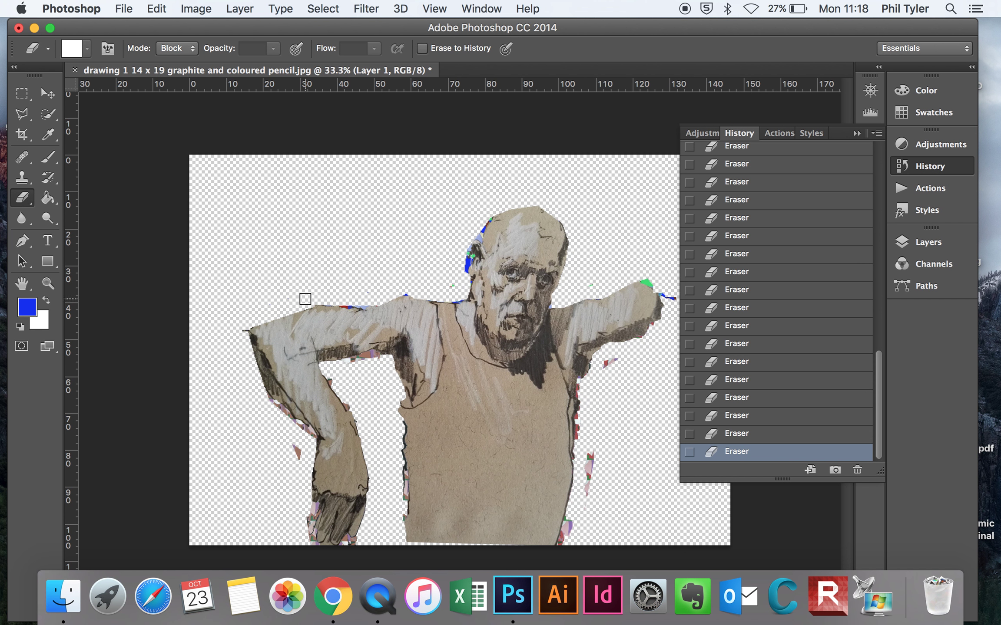
left_click_drag(295, 452, 300, 482)
mouse_move(612, 435)
left_mouse_down()
mouse_move(583, 433)
mouse_move(588, 523)
mouse_move(591, 474)
mouse_move(569, 530)
left_mouse_up()
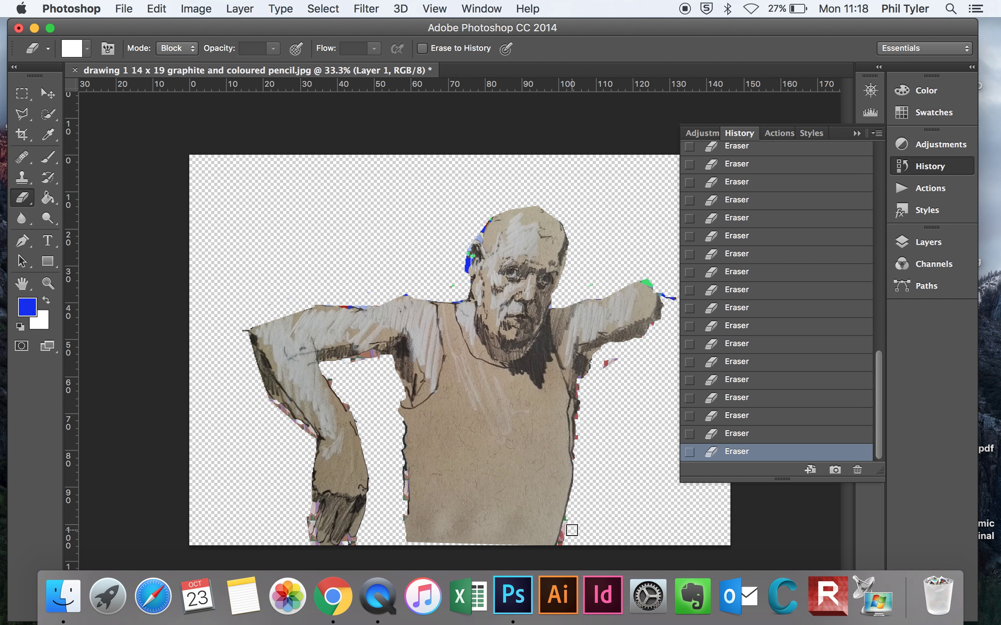
Paint golden yellow (dcb029) brush strokes over the face, the near shoulder and the bent arm down to the forearm.
left_click(49, 160)
left_click(29, 307)
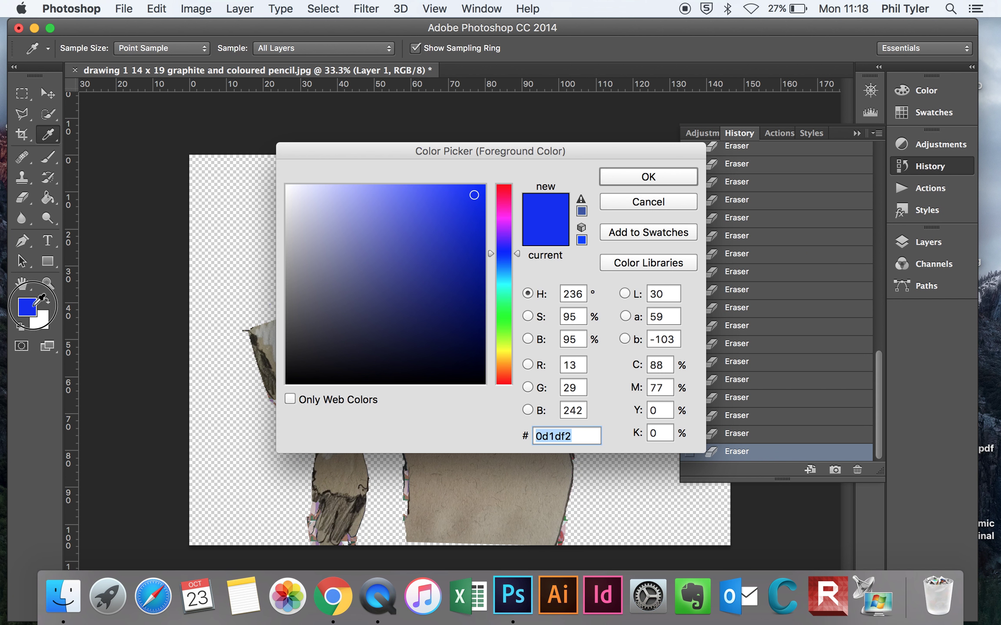
left_click(496, 358)
left_click(449, 212)
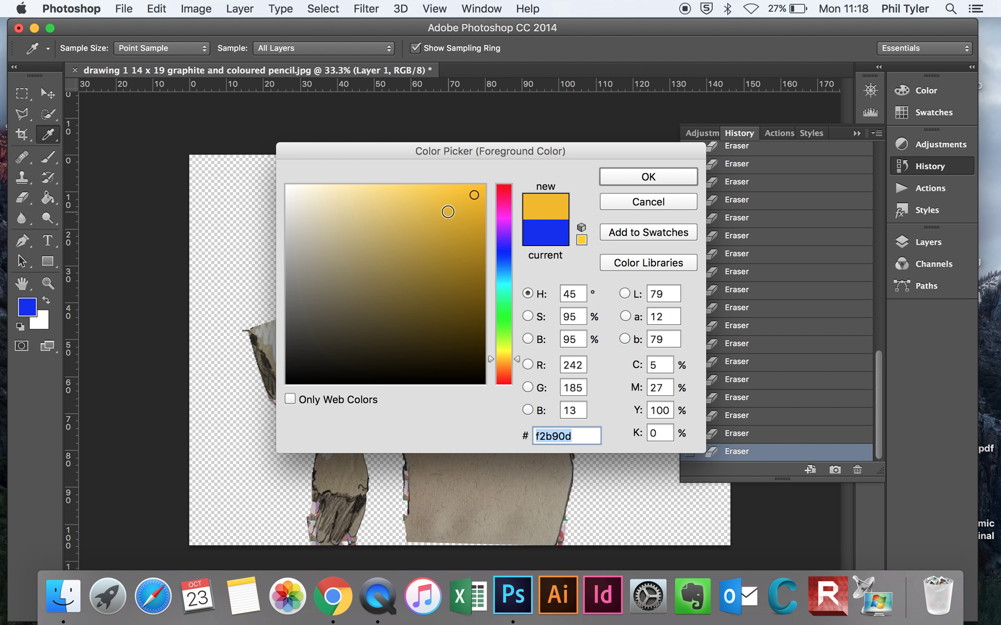
left_click(657, 176)
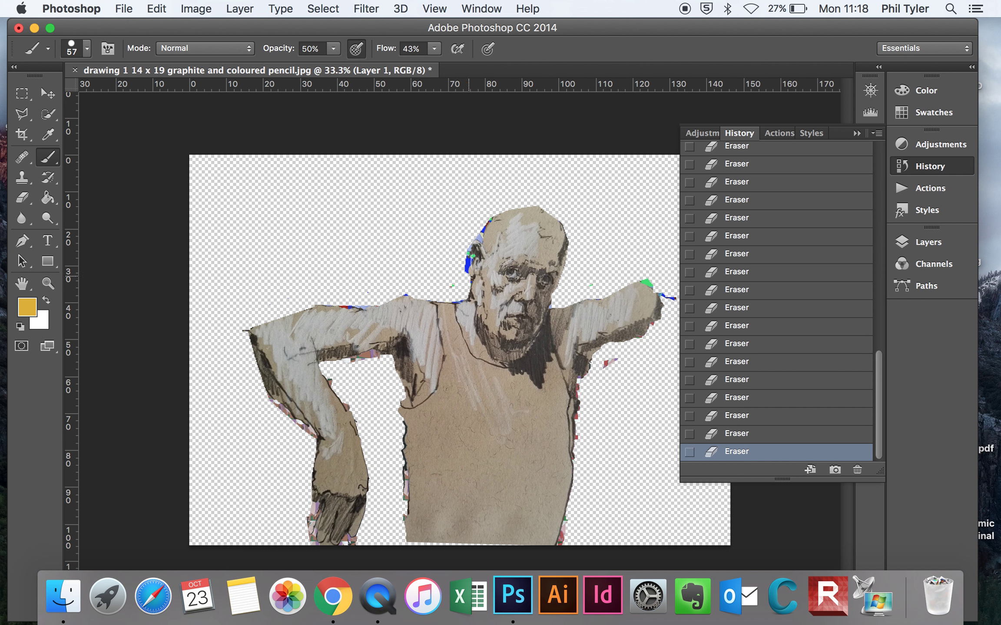
mouse_move(533, 230)
left_mouse_down()
mouse_move(498, 255)
mouse_move(485, 289)
mouse_move(485, 319)
mouse_move(508, 335)
left_mouse_up()
left_click_drag(539, 277, 520, 293)
mouse_move(442, 309)
left_mouse_down()
mouse_move(414, 352)
mouse_move(406, 296)
mouse_move(384, 331)
mouse_move(275, 359)
mouse_move(334, 336)
mouse_move(311, 337)
mouse_move(350, 300)
mouse_move(300, 335)
left_mouse_up()
mouse_move(279, 374)
left_mouse_down()
mouse_move(301, 358)
mouse_move(306, 418)
mouse_move(328, 423)
mouse_move(322, 414)
mouse_move(348, 454)
left_mouse_up()
Paint muted ochre (ad954a) brush strokes over the face, neck, bent arm's shoulder area and lower forearm and hand.
left_click(31, 303)
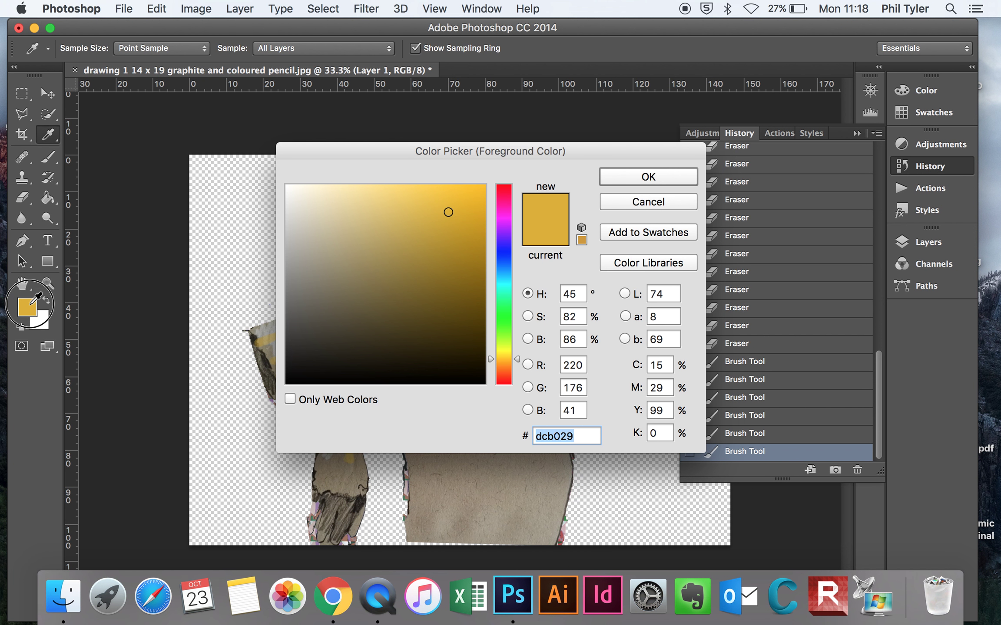
left_click(399, 249)
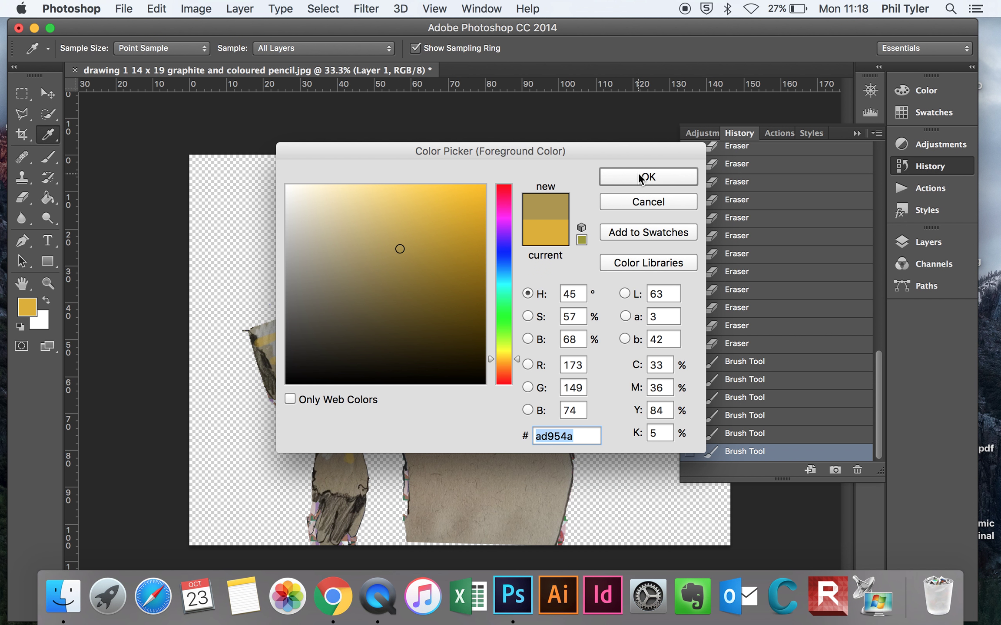
left_click(640, 178)
left_click_drag(485, 288, 495, 324)
mouse_move(523, 273)
left_mouse_down()
mouse_move(518, 283)
mouse_move(528, 282)
mouse_move(537, 302)
mouse_move(500, 314)
mouse_move(508, 327)
mouse_move(477, 370)
mouse_move(457, 373)
mouse_move(451, 361)
left_mouse_up()
left_click_drag(391, 364, 379, 352)
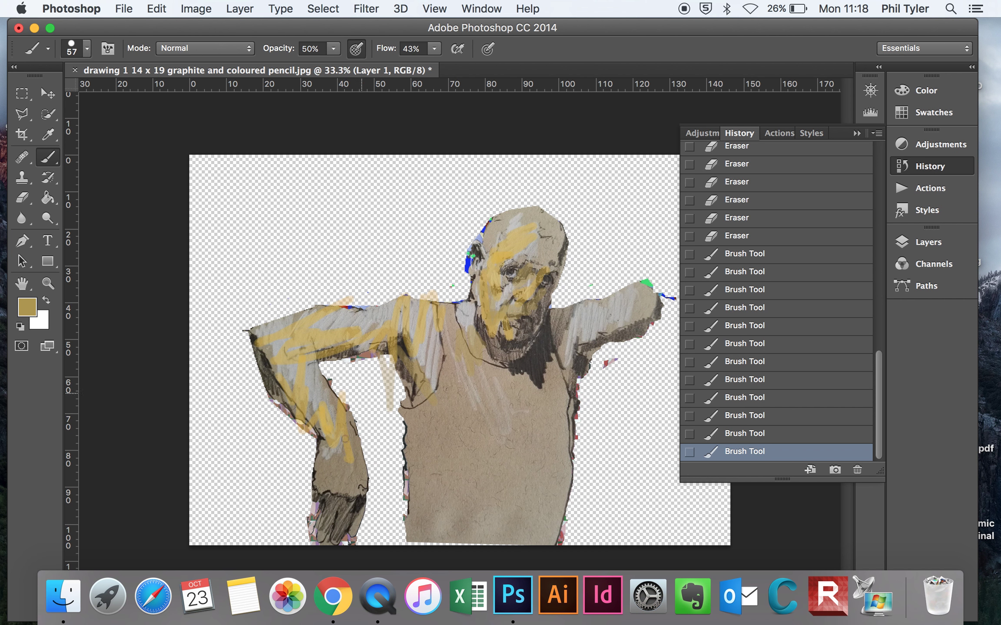
mouse_move(339, 481)
left_mouse_down()
mouse_move(324, 467)
mouse_move(334, 463)
left_mouse_up()
mouse_move(321, 536)
left_mouse_down()
mouse_move(319, 521)
mouse_move(339, 515)
left_mouse_up()
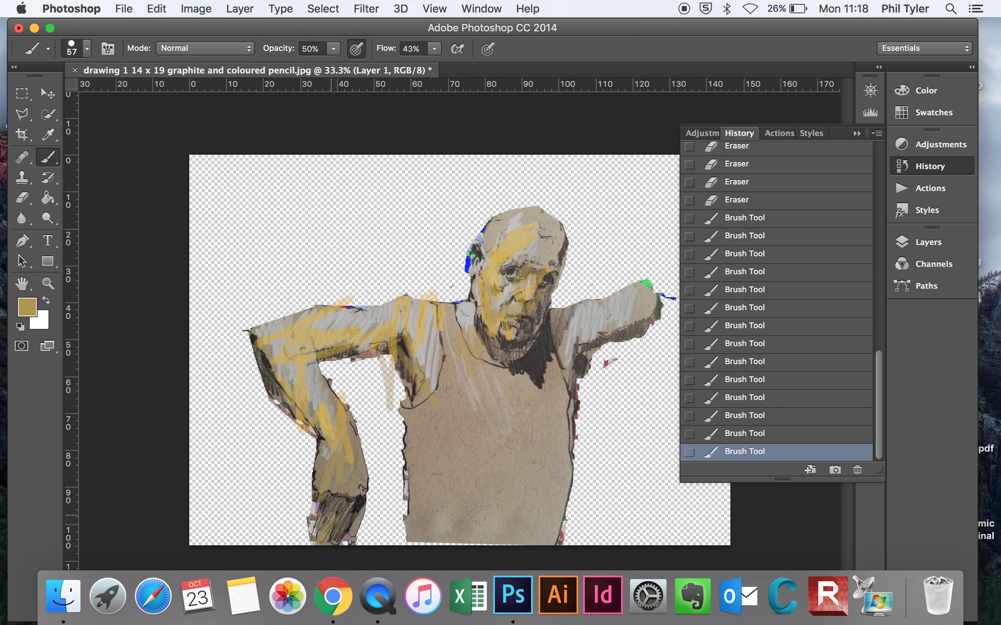
Brush dark golden brown into the shadows of the hand, the bent arm's underside and armpit, the face and the neck.
left_click(28, 308)
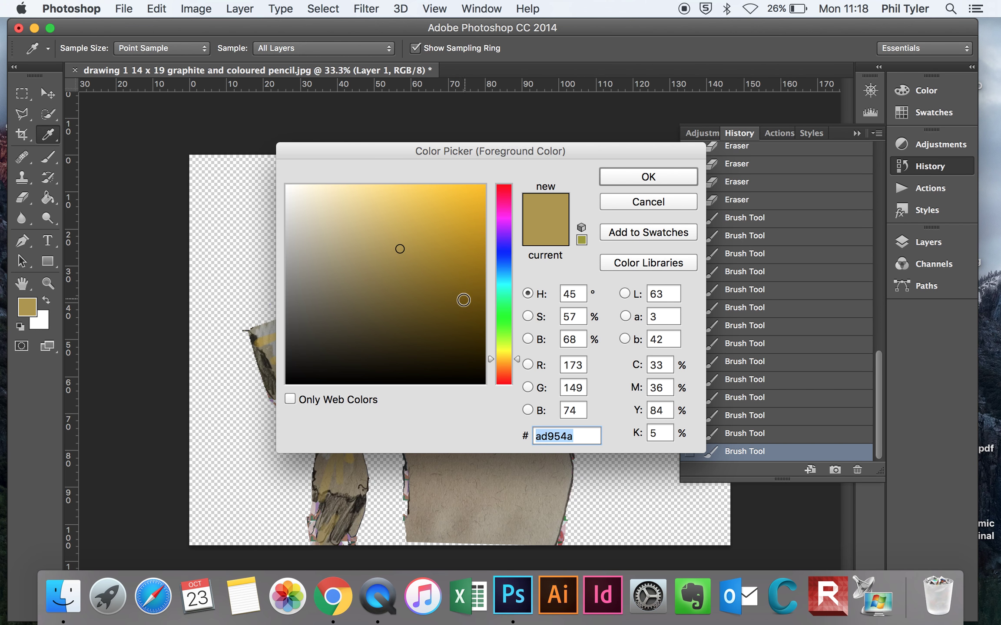
left_click(462, 301)
left_click(631, 182)
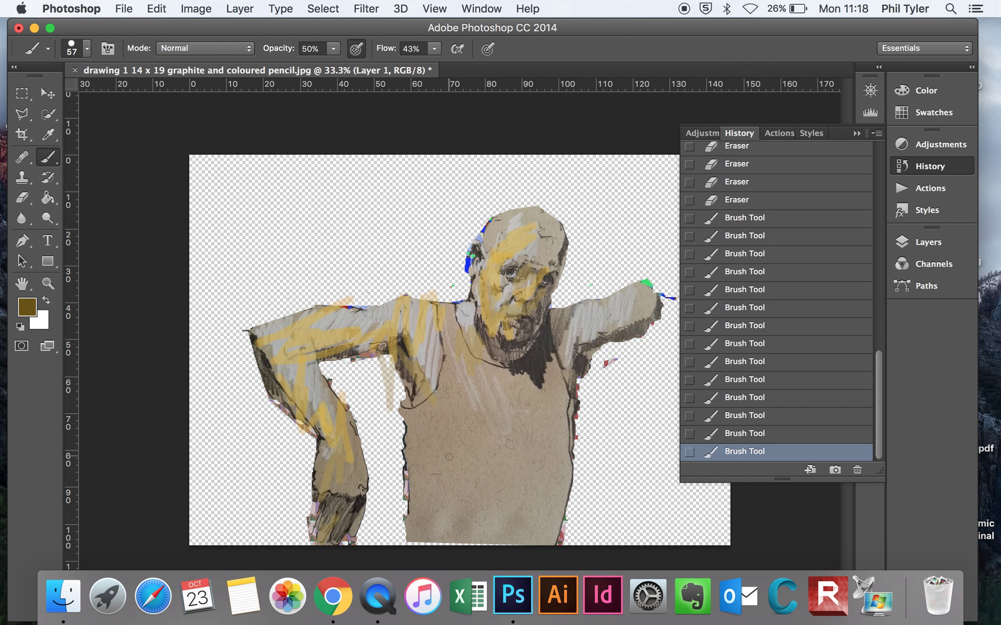
mouse_move(288, 512)
left_mouse_down()
mouse_move(340, 513)
mouse_move(319, 529)
mouse_move(361, 529)
mouse_move(351, 535)
mouse_move(366, 515)
mouse_move(343, 504)
left_mouse_up()
mouse_move(274, 393)
left_mouse_down()
mouse_move(250, 371)
mouse_move(284, 419)
left_mouse_up()
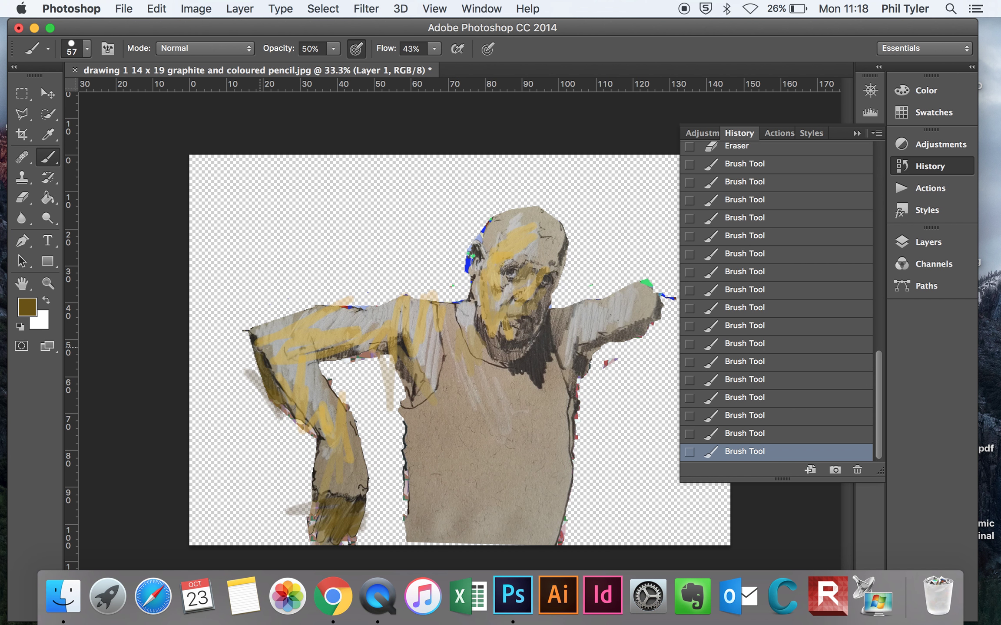
mouse_move(344, 363)
left_mouse_down()
mouse_move(318, 357)
mouse_move(397, 345)
mouse_move(423, 397)
left_mouse_up()
mouse_move(488, 350)
left_mouse_down()
mouse_move(468, 325)
mouse_move(519, 359)
mouse_move(538, 307)
left_mouse_up()
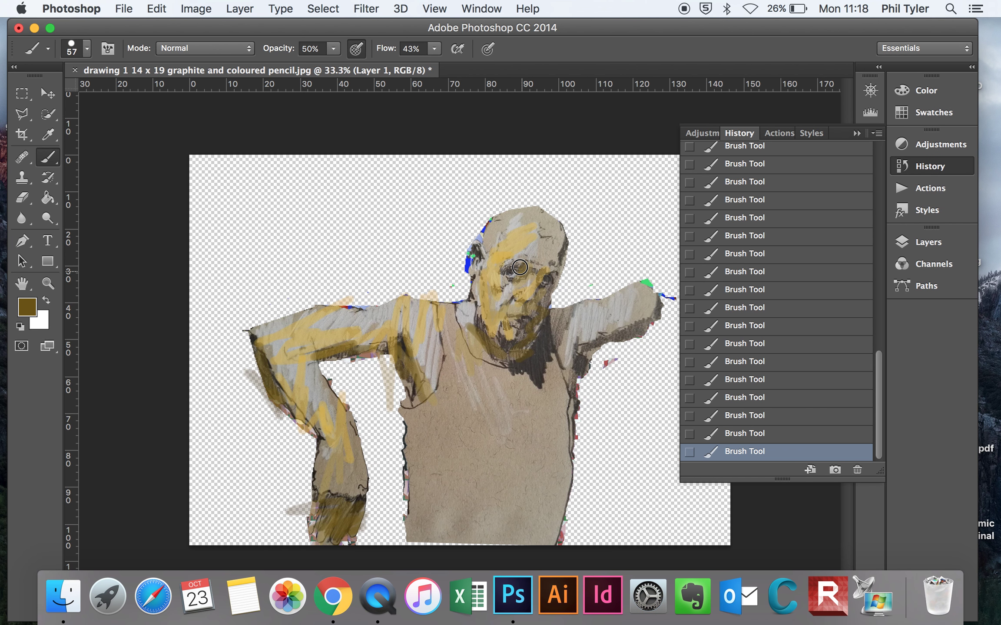
left_click_drag(543, 284, 564, 257)
mouse_move(567, 303)
left_mouse_down()
mouse_move(548, 362)
mouse_move(541, 356)
left_mouse_up()
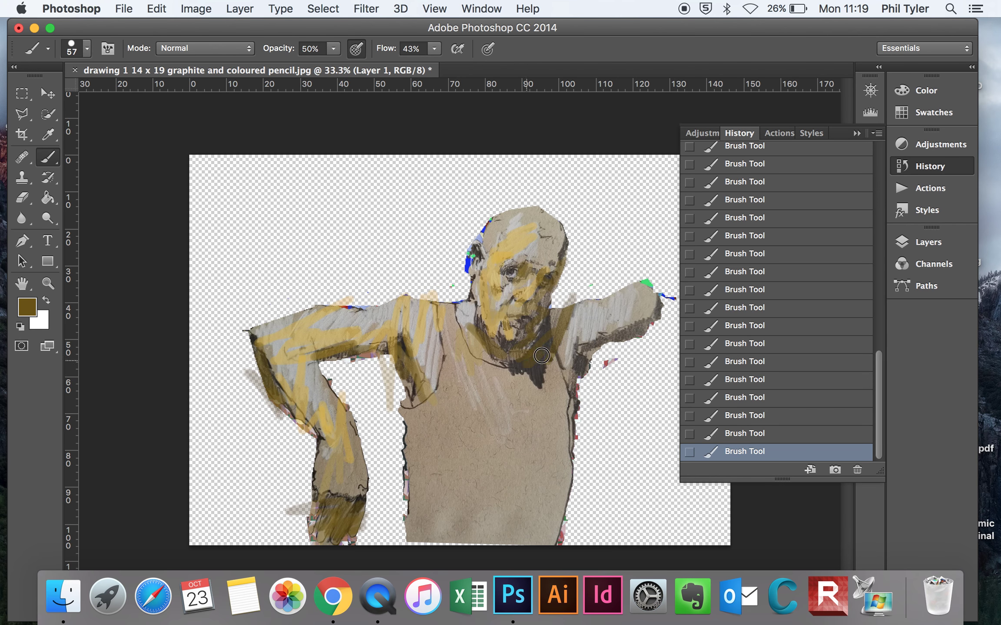
Paint pale yellow-green highlights on the forehead, cheek and nose with the brush.
left_click(27, 307)
left_click(505, 345)
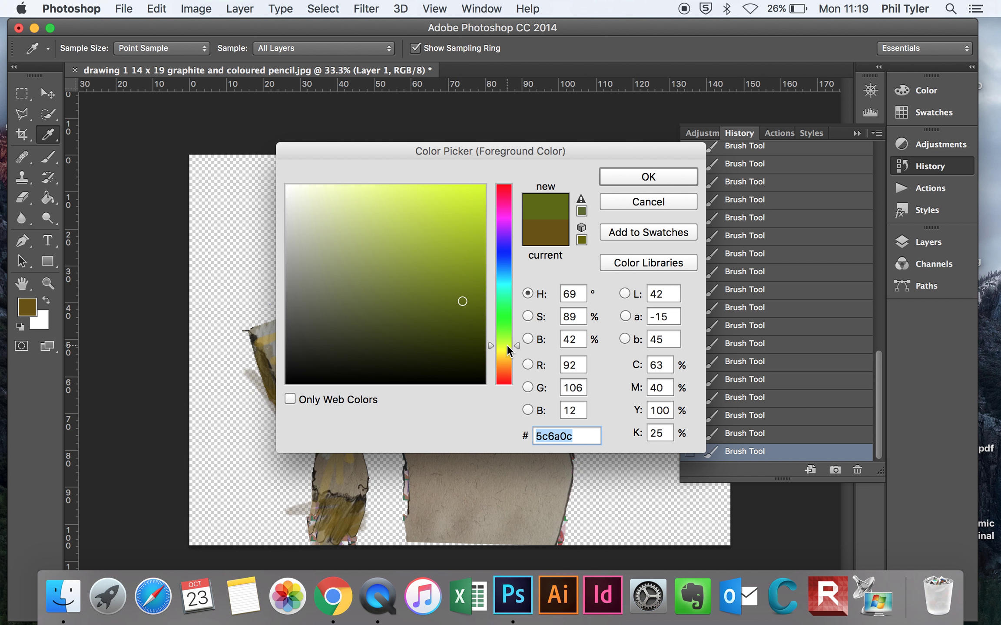
left_click(363, 200)
left_click(629, 180)
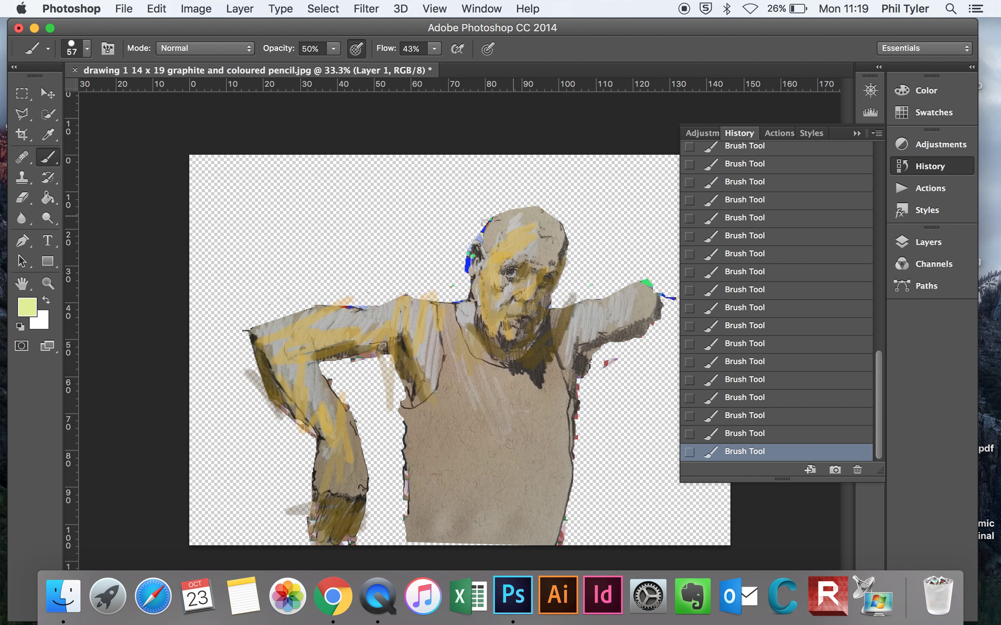
left_click_drag(526, 226, 518, 260)
left_click(504, 284)
left_click_drag(513, 293, 513, 300)
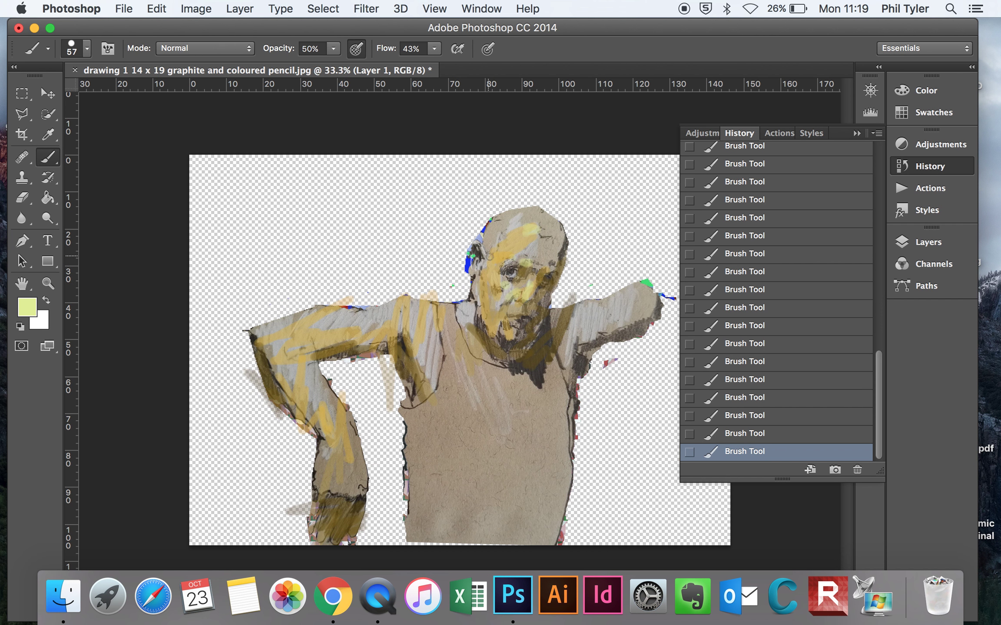
Extend the pale yellow-green highlights over the side of the head, the shoulder and both arms.
left_click_drag(492, 263, 482, 251)
left_click_drag(462, 321, 463, 332)
mouse_move(412, 311)
left_mouse_down()
mouse_move(376, 316)
mouse_move(409, 310)
mouse_move(424, 345)
mouse_move(421, 321)
mouse_move(440, 326)
mouse_move(441, 348)
left_mouse_up()
mouse_move(385, 324)
left_mouse_down()
mouse_move(327, 321)
mouse_move(264, 337)
mouse_move(264, 358)
mouse_move(272, 345)
mouse_move(290, 354)
mouse_move(324, 409)
mouse_move(328, 397)
mouse_move(345, 436)
left_mouse_up()
mouse_move(569, 321)
left_mouse_down()
mouse_move(584, 289)
mouse_move(576, 335)
mouse_move(591, 347)
mouse_move(617, 315)
mouse_move(611, 340)
mouse_move(636, 319)
mouse_move(615, 301)
mouse_move(622, 308)
mouse_move(642, 287)
mouse_move(596, 307)
left_mouse_up()
mouse_move(550, 260)
left_mouse_down()
mouse_move(527, 264)
mouse_move(552, 230)
mouse_move(542, 230)
left_mouse_up()
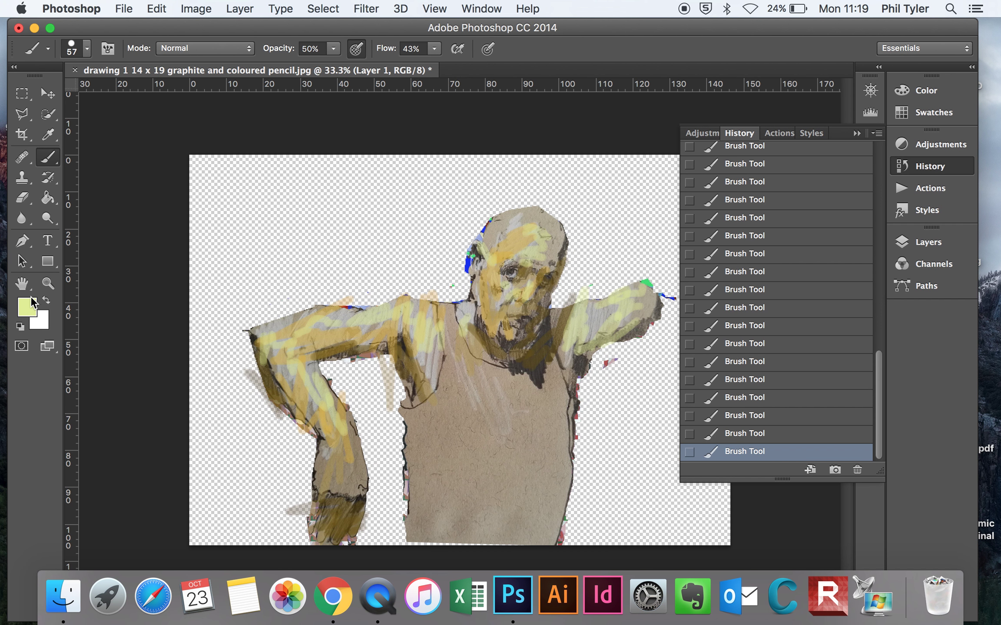
Paint stronger yellow-green (b6c851) strokes on the side of the head, the bent arm and shoulder, and the raised arm.
left_click(32, 302)
left_click(404, 227)
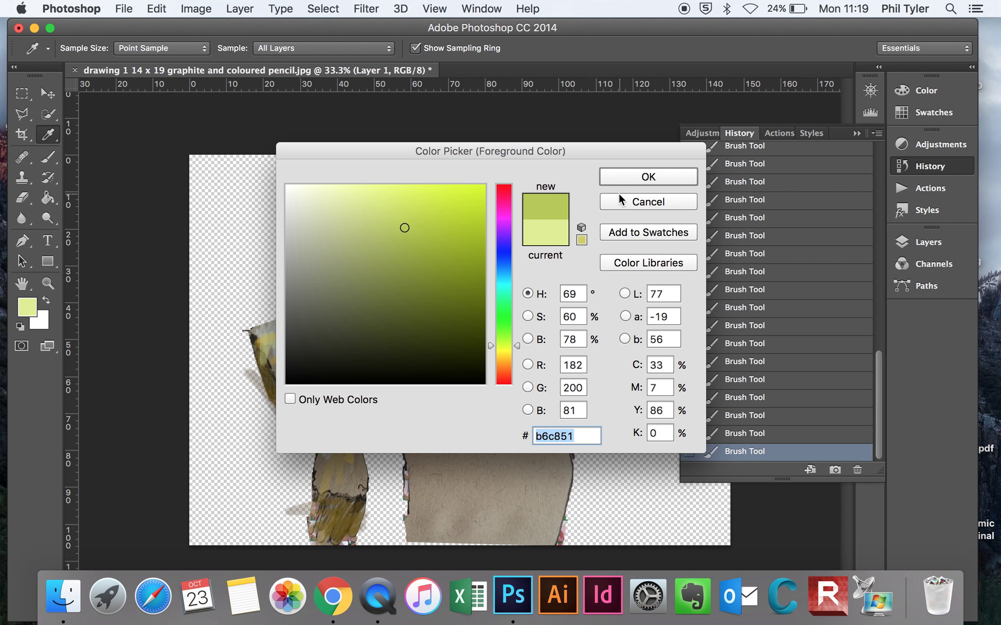
left_click(630, 178)
mouse_move(588, 250)
left_mouse_down()
mouse_move(540, 250)
mouse_move(550, 267)
mouse_move(555, 231)
left_mouse_up()
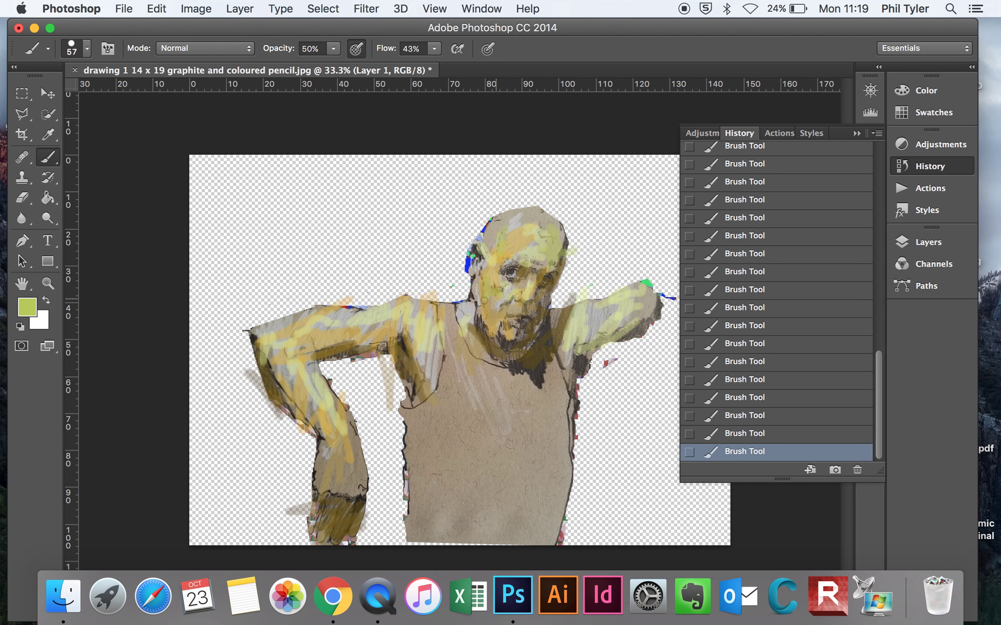
left_click_drag(432, 299, 401, 321)
left_click_drag(271, 329, 271, 322)
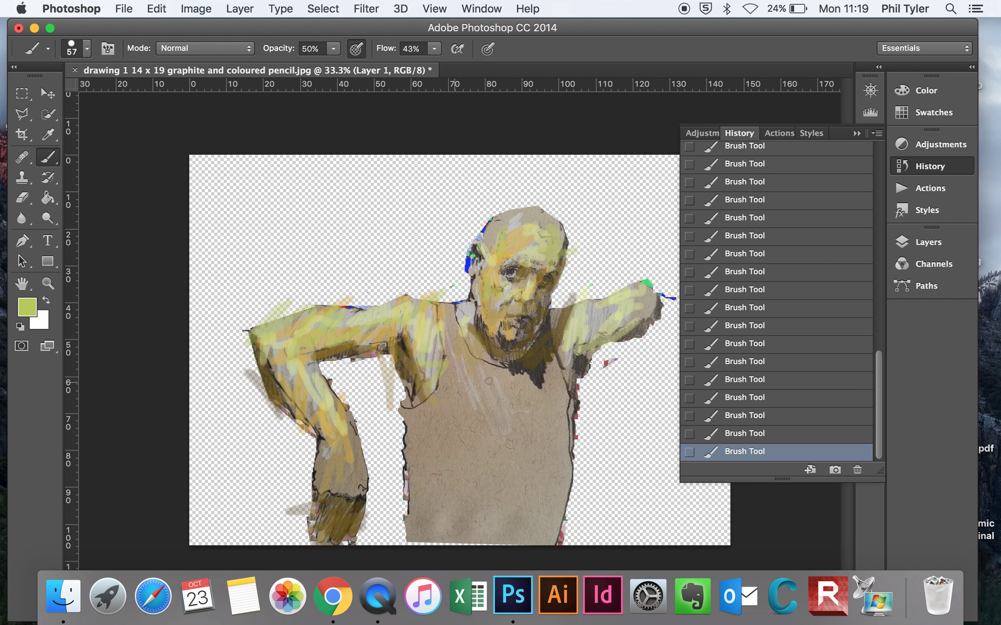
mouse_move(611, 325)
left_mouse_down()
mouse_move(596, 310)
mouse_move(621, 338)
mouse_move(657, 301)
left_mouse_up()
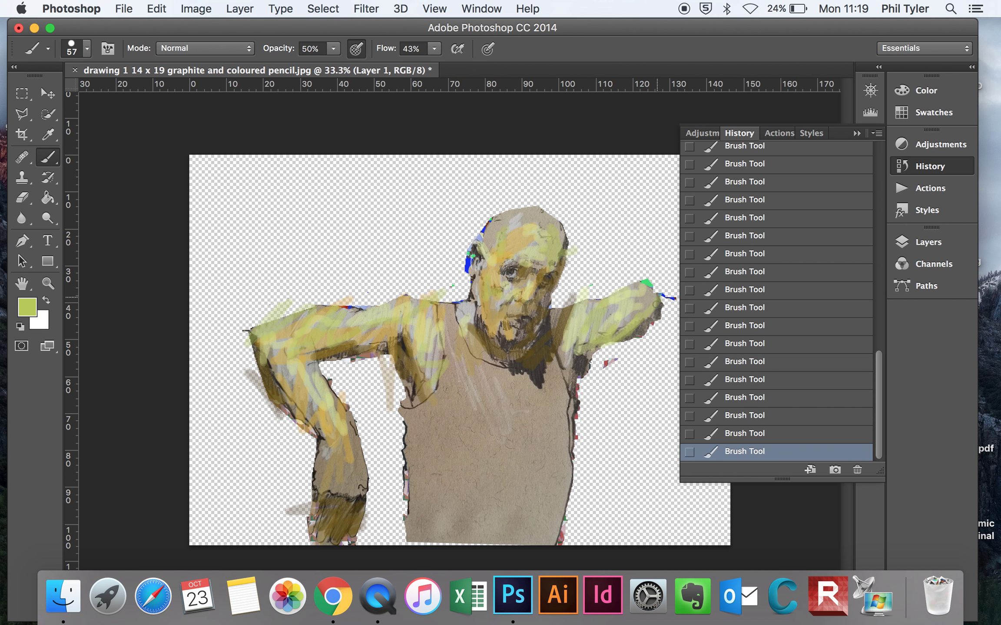
left_click_drag(472, 367, 482, 359)
Set the foreground colour to dark olive green (31341f).
left_click(26, 308)
left_click(364, 343)
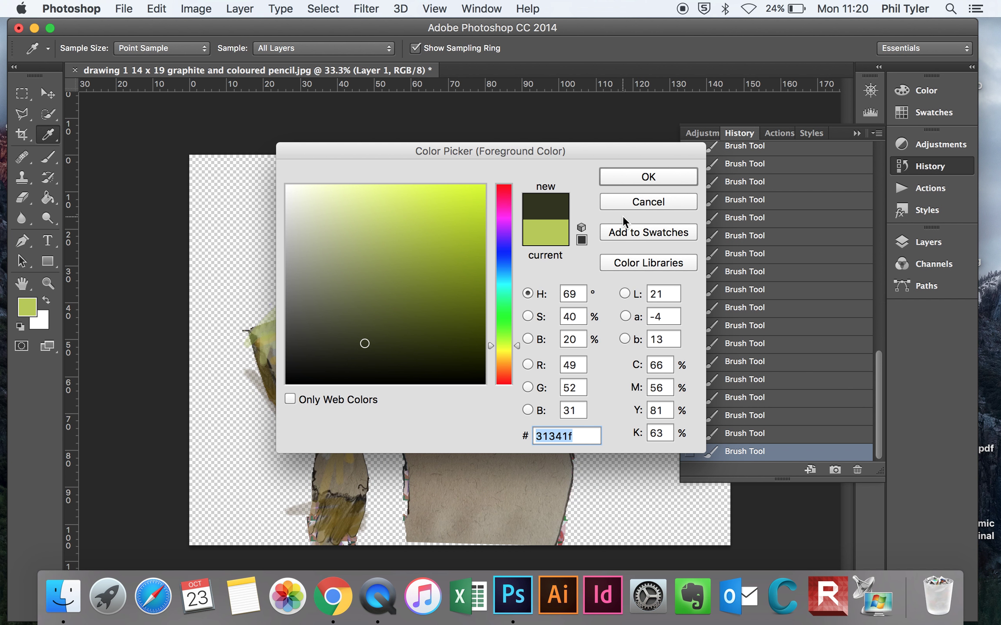
left_click(688, 178)
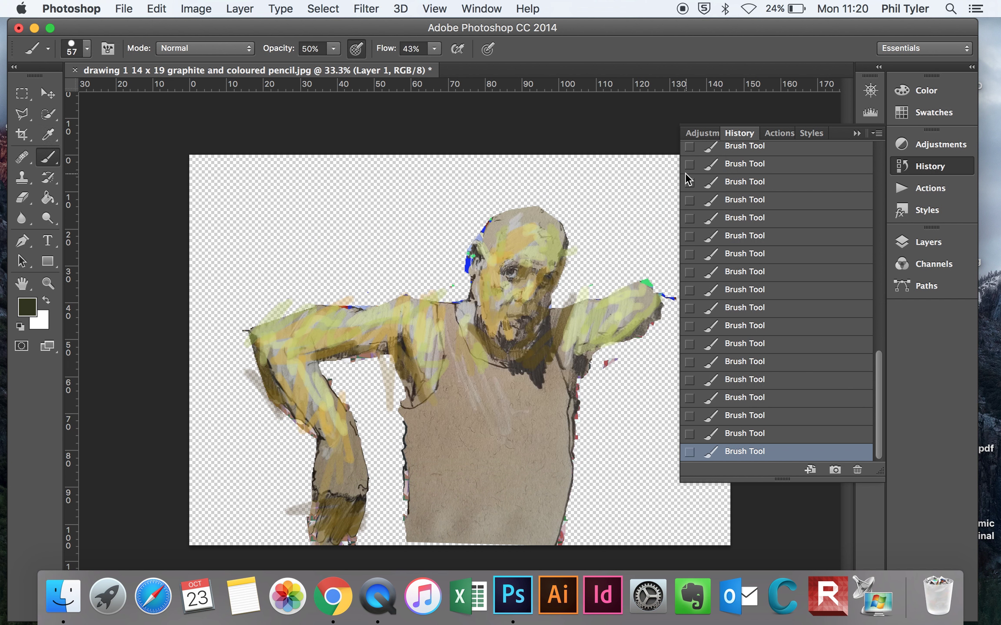
Try to fill the vest with the blue pattern using the Paint Bucket.
left_click(47, 199)
left_click(454, 471)
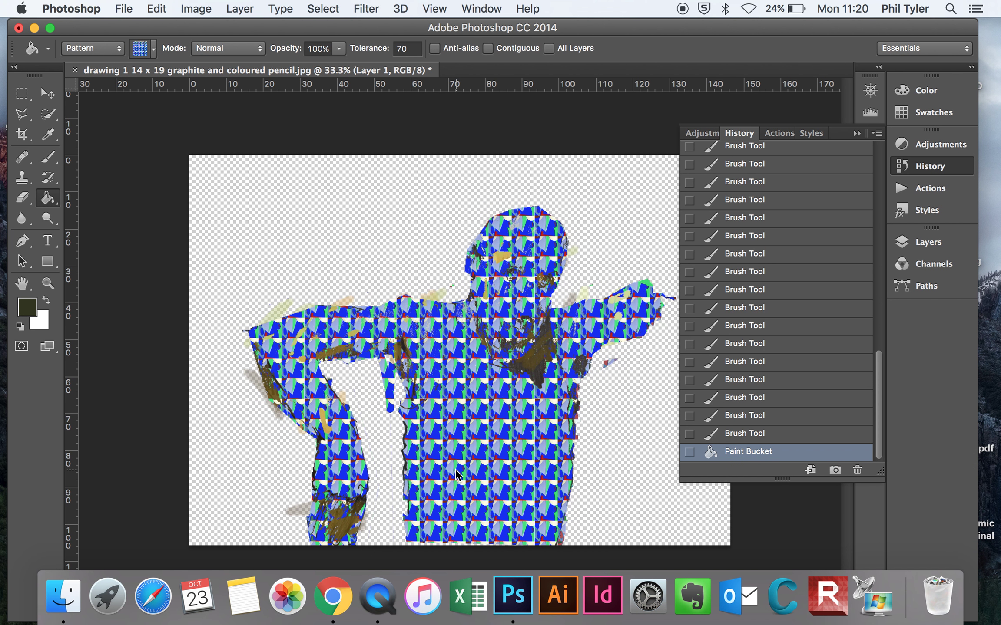
key("super+z")
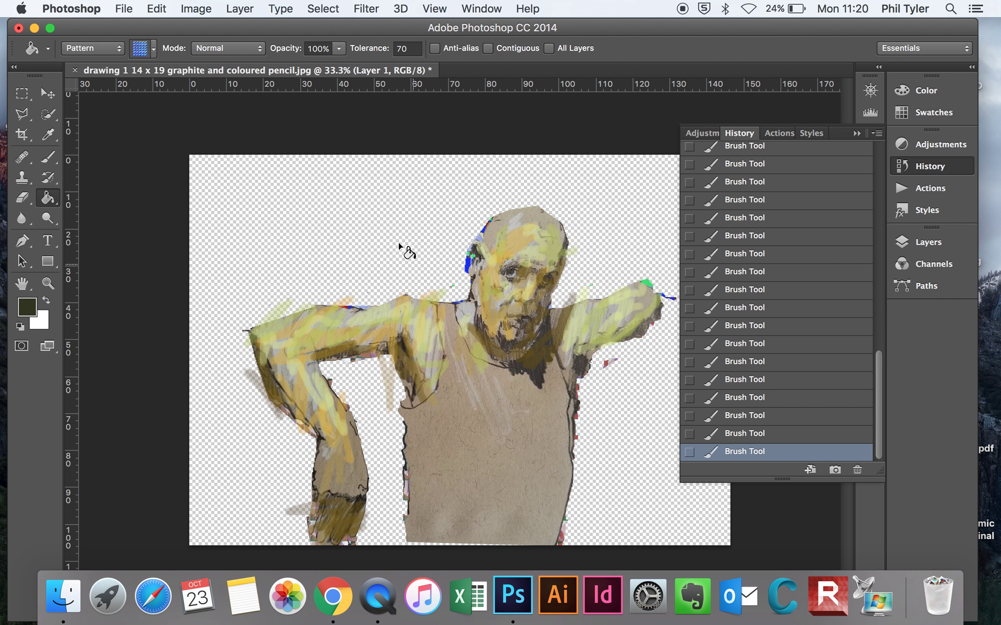
Switch the Paint Bucket's fill source to Foreground and try filling the vest with the dark olive colour.
left_click(120, 48)
left_click(122, 35)
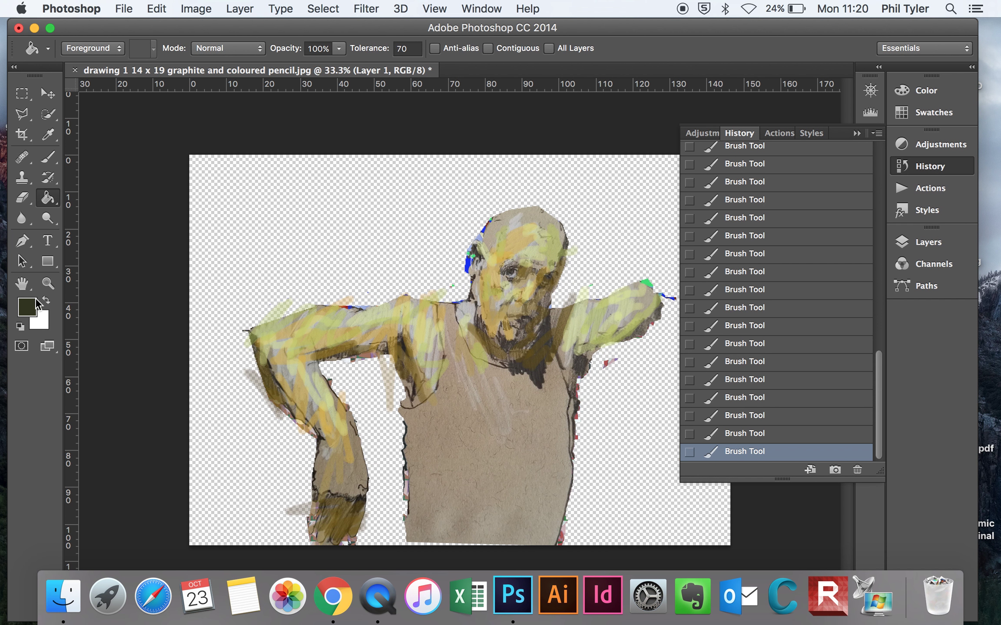
left_click(486, 464)
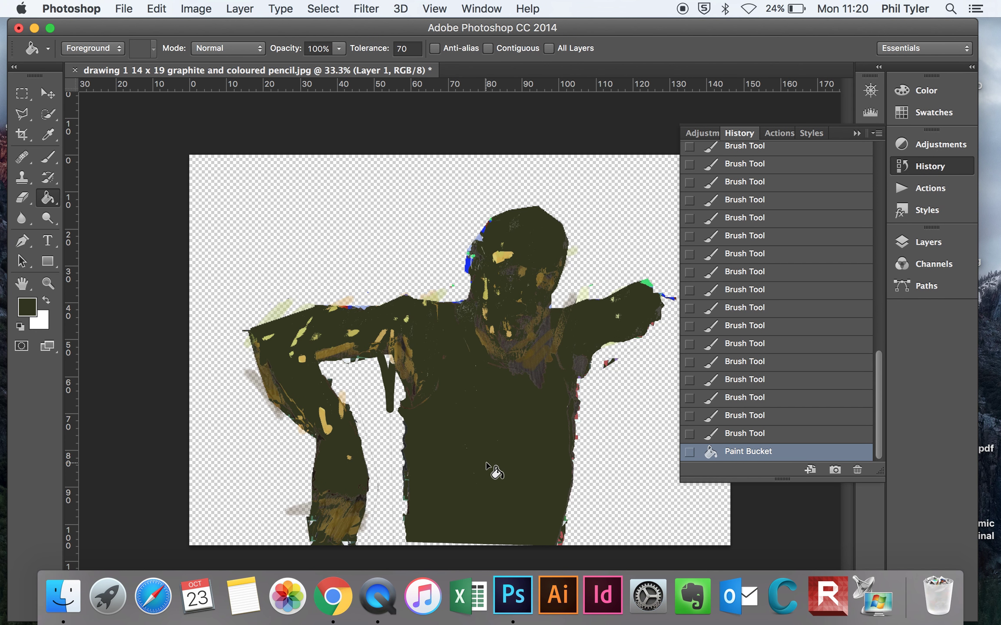
key("super+z")
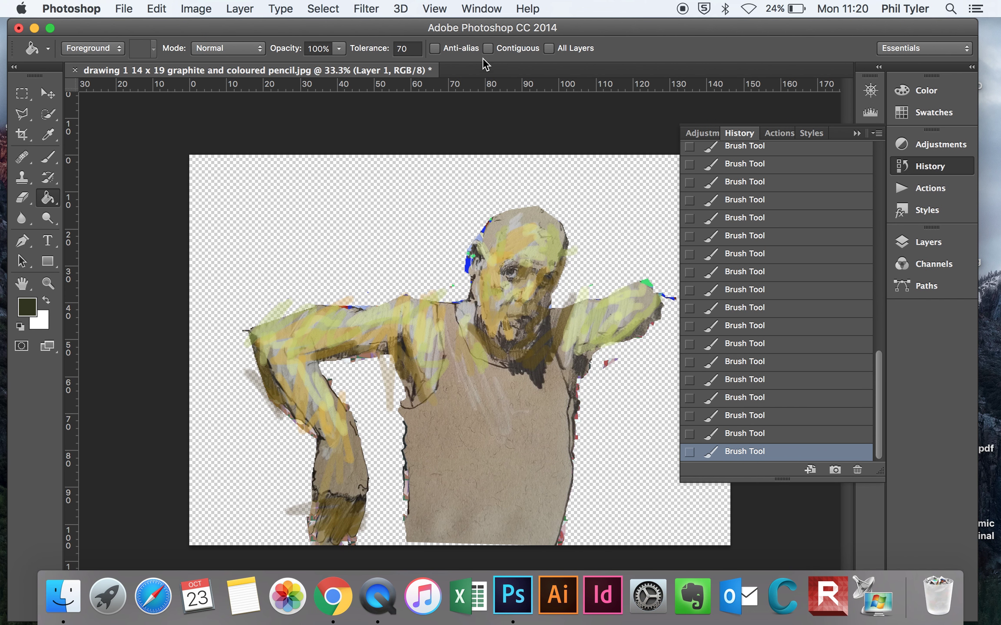
Set the Paint Bucket tolerance to 17, limit it to contiguous pixels, and fill the vest with the dark olive colour.
double_click(402, 49)
key("BackSpace")
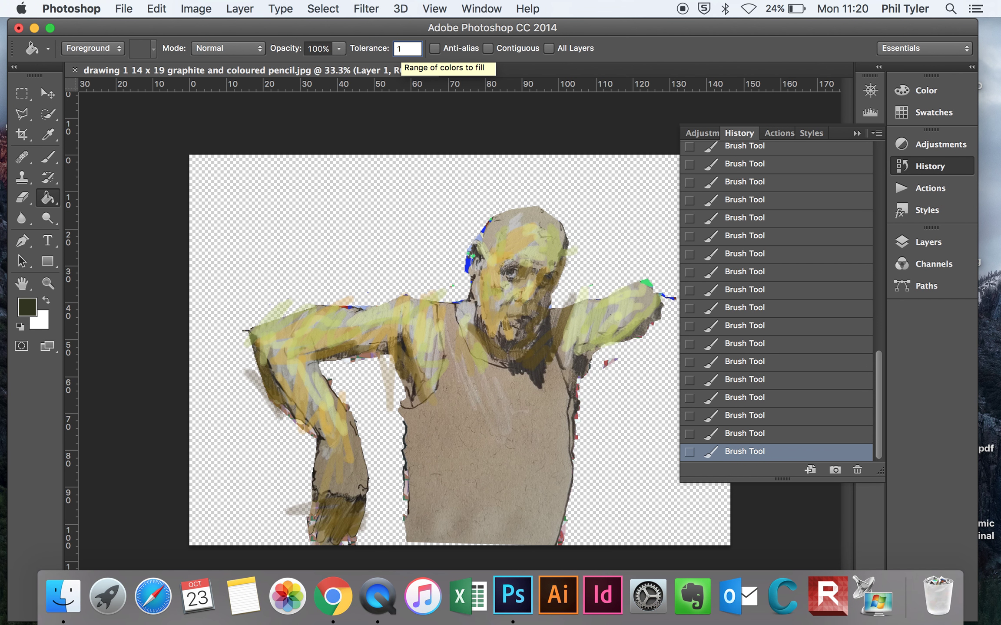
left_click(488, 48)
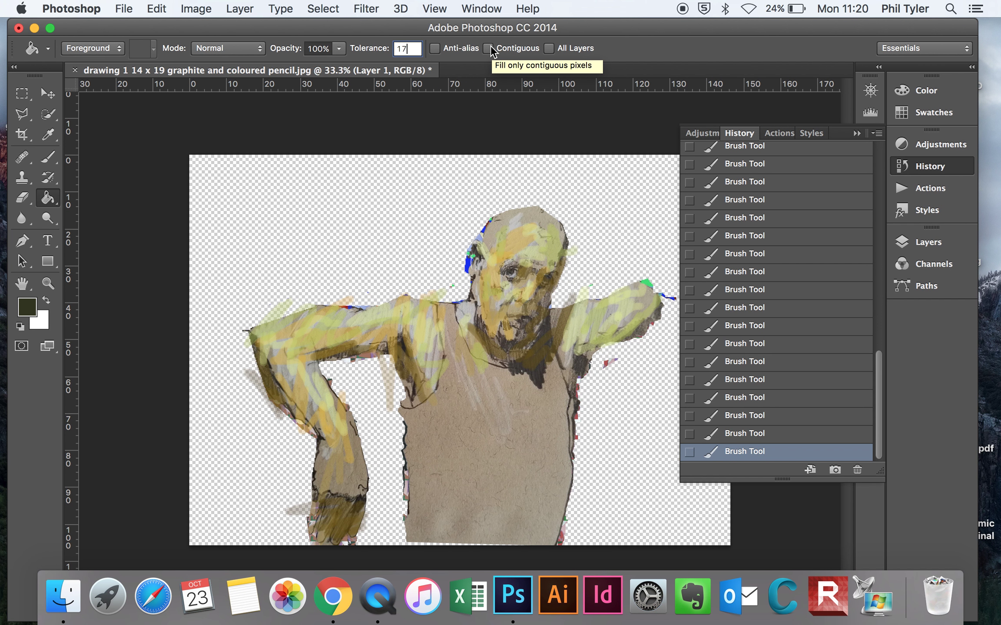
left_click(481, 495)
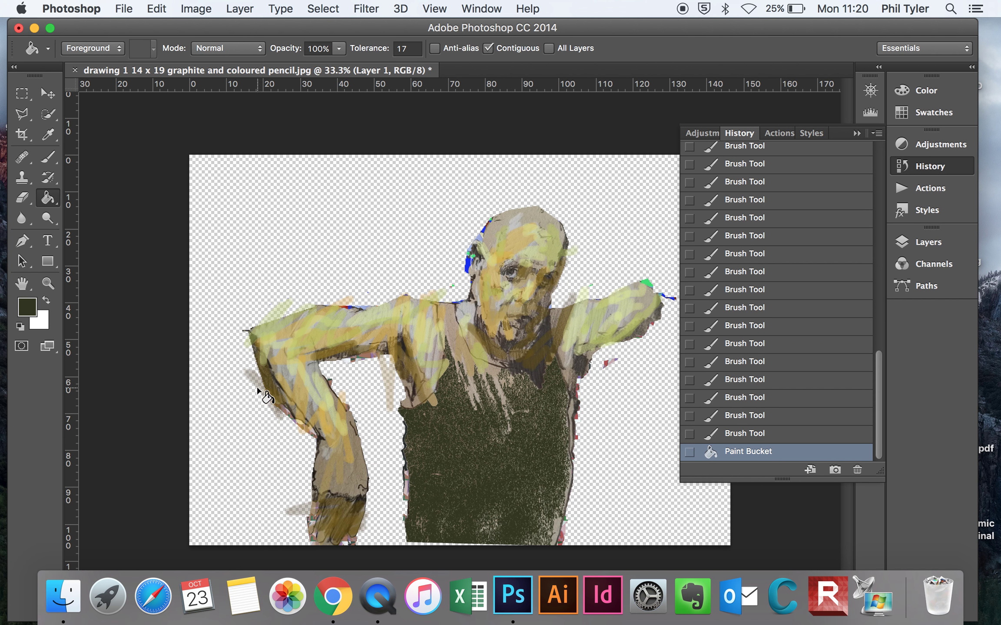
Fill small patches around the neck, far shoulder and eye with orange-brown, using a Paint Bucket tolerance of 7.
left_click(27, 307)
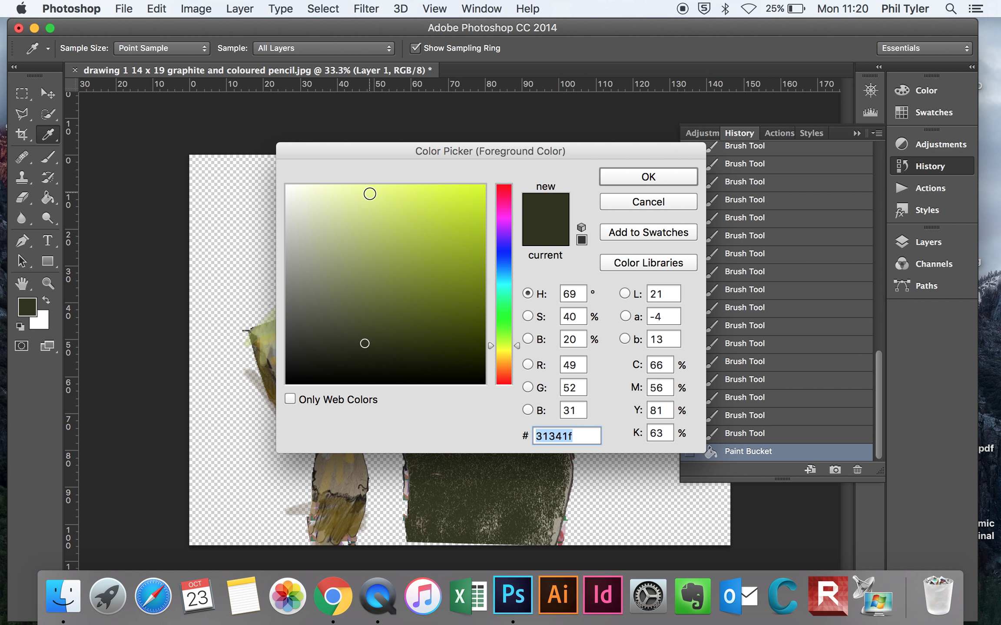
left_click_drag(506, 342, 503, 368)
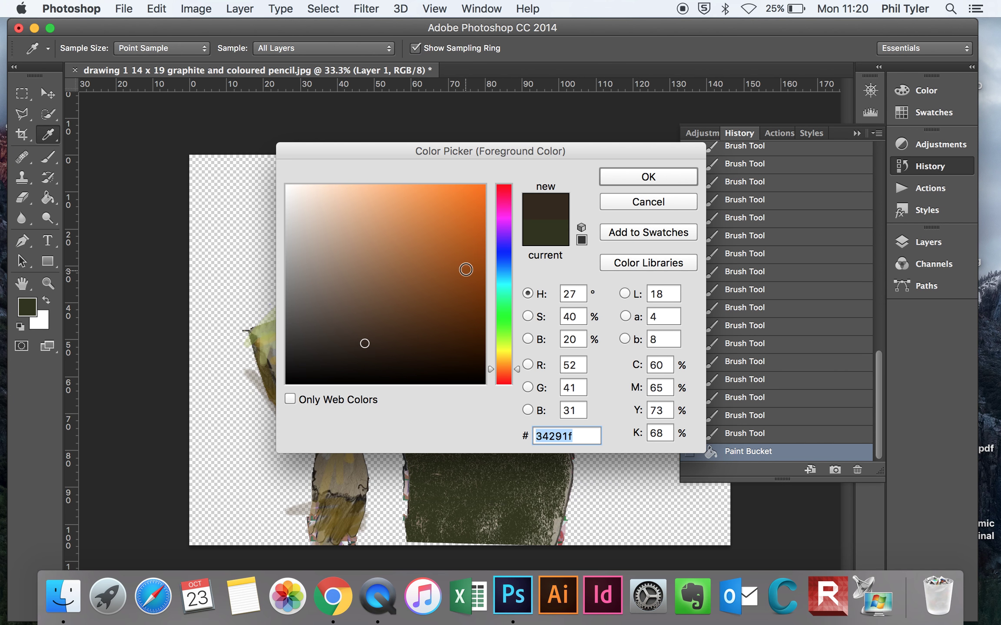
left_click(455, 239)
left_click(630, 178)
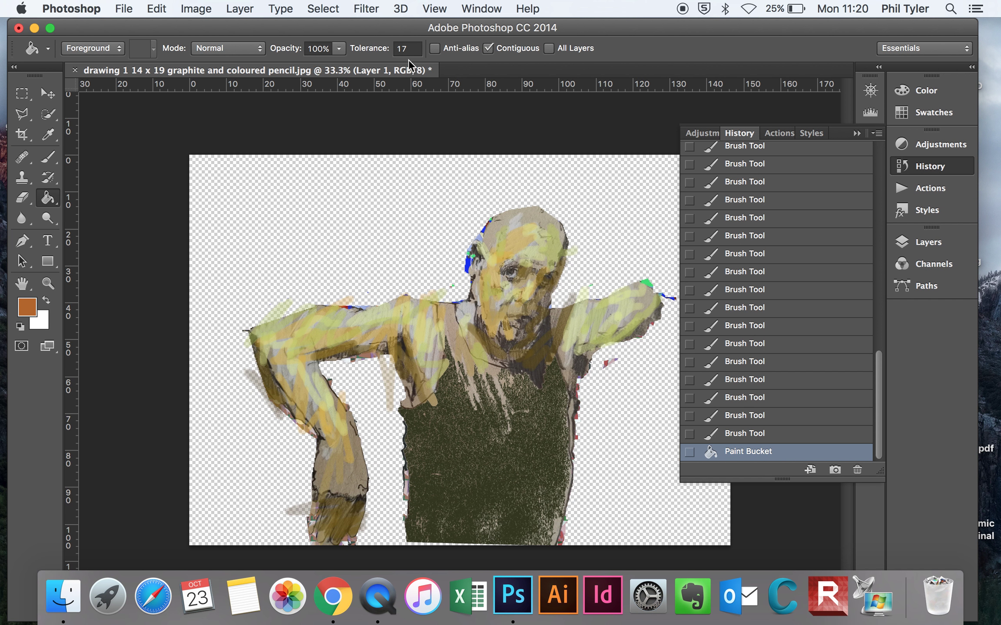
left_click(403, 49)
type("7")
left_click(471, 340)
left_click(473, 342)
left_click(558, 312)
left_click(551, 316)
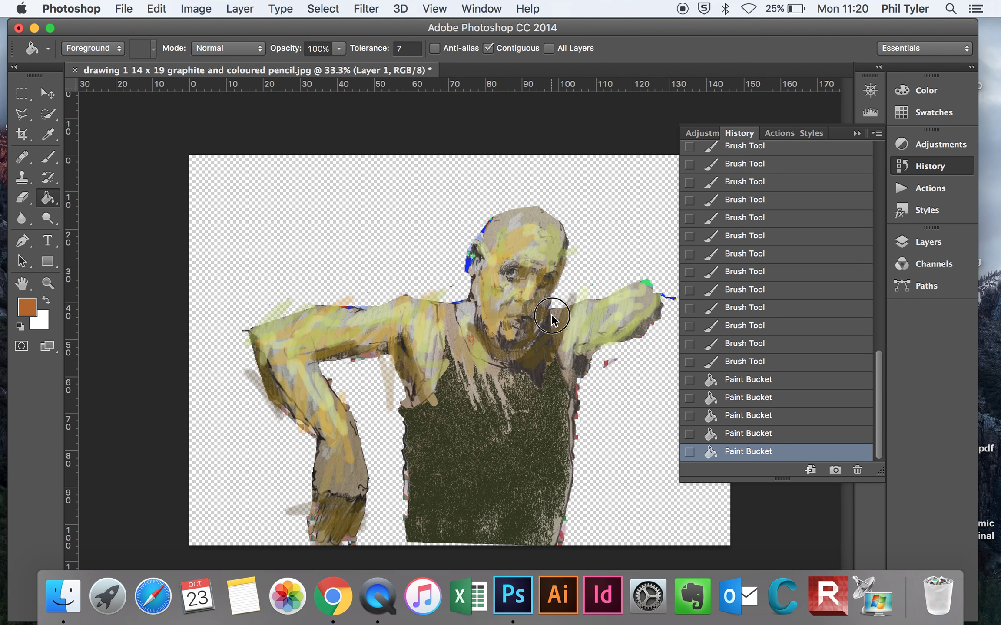
left_click(517, 277)
left_click(526, 279)
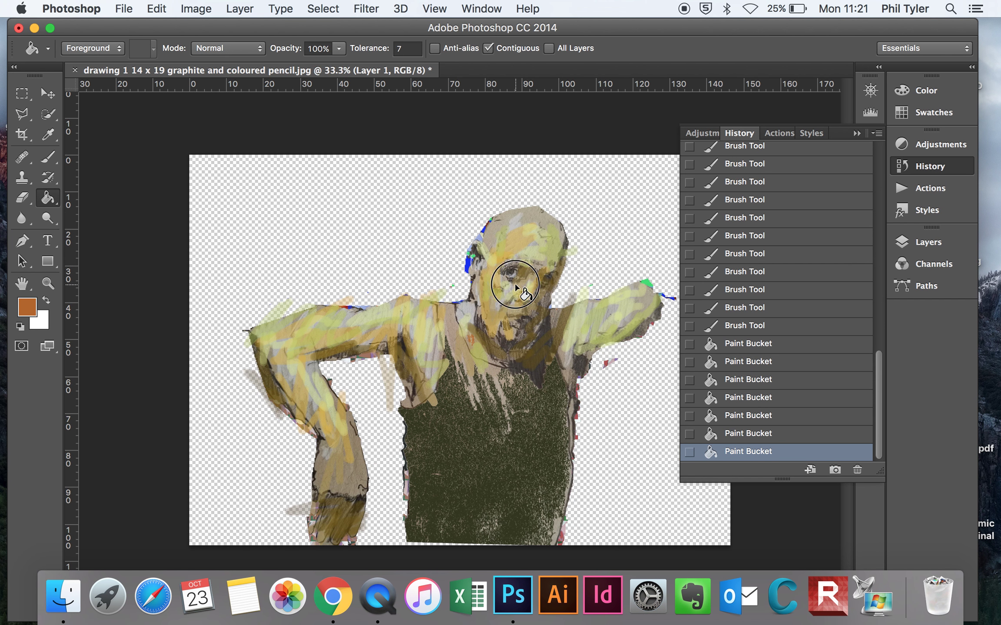
Fill small patches on the nose, around the mouth and along the side of the face with orange-brown.
left_click(519, 289)
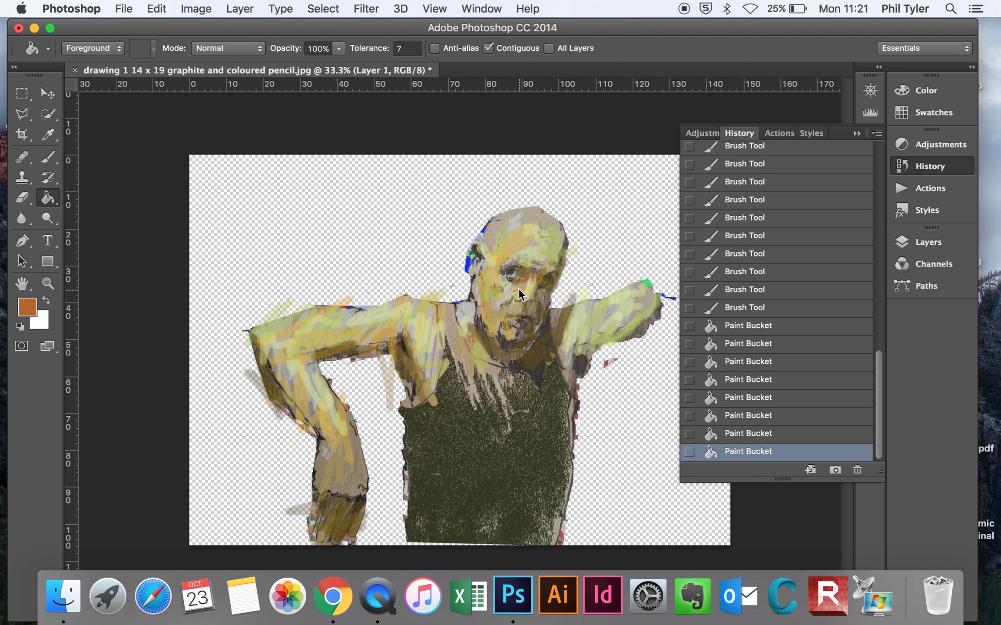
left_click(517, 321)
left_click(502, 314)
left_click(477, 293)
left_click(478, 263)
left_click(473, 276)
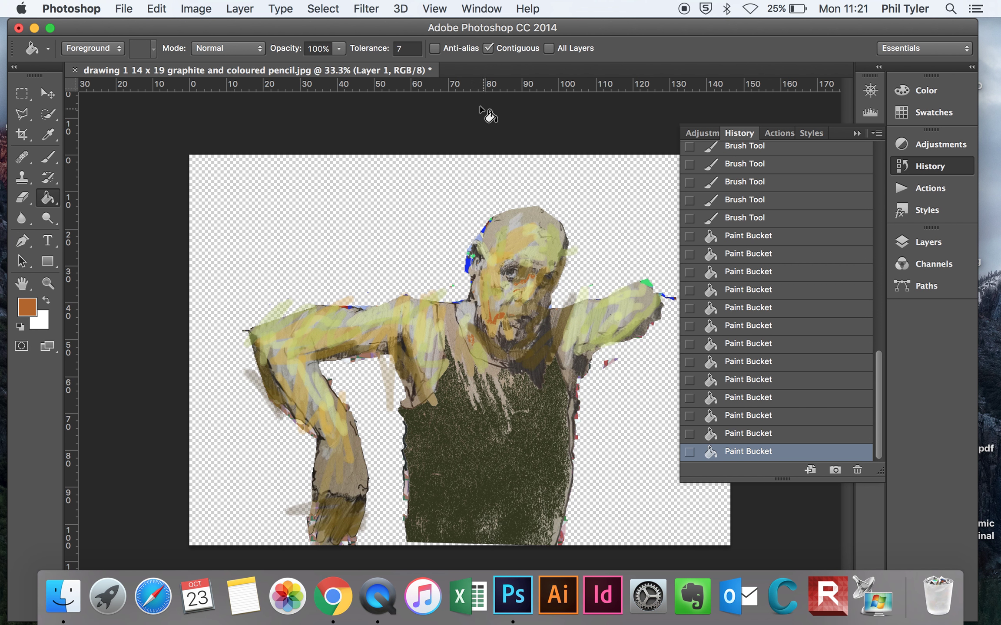
Fill small patches on both upraised arms and the near shoulder with the same orange-brown.
left_click(279, 324)
left_click(346, 309)
left_click(367, 307)
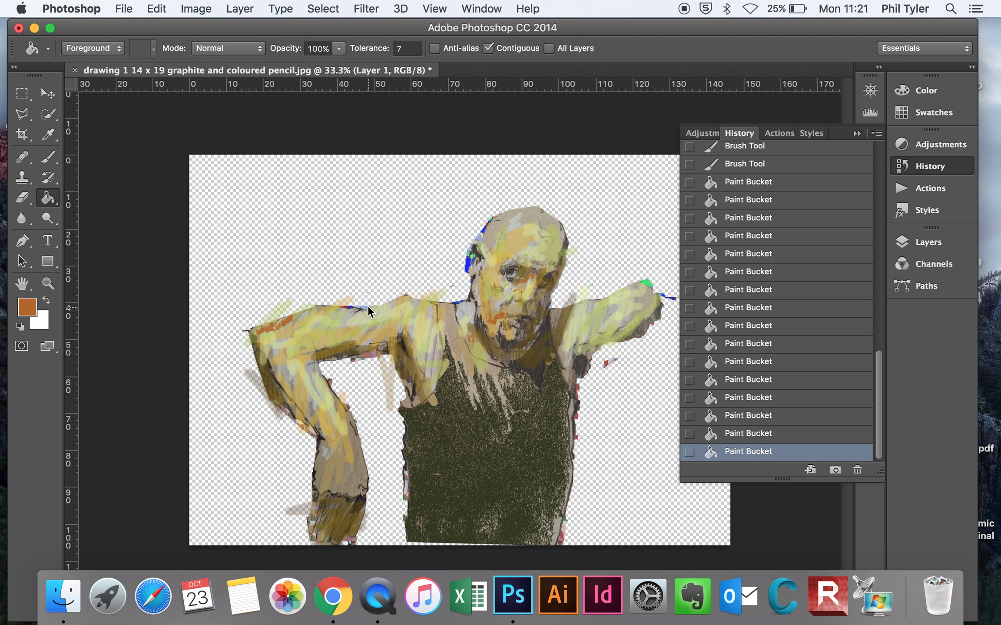
left_click(432, 311)
left_click(629, 309)
Turn off the Paint Bucket's Contiguous option and fill matching tones across the whole figure with orange-brown.
left_click(492, 48)
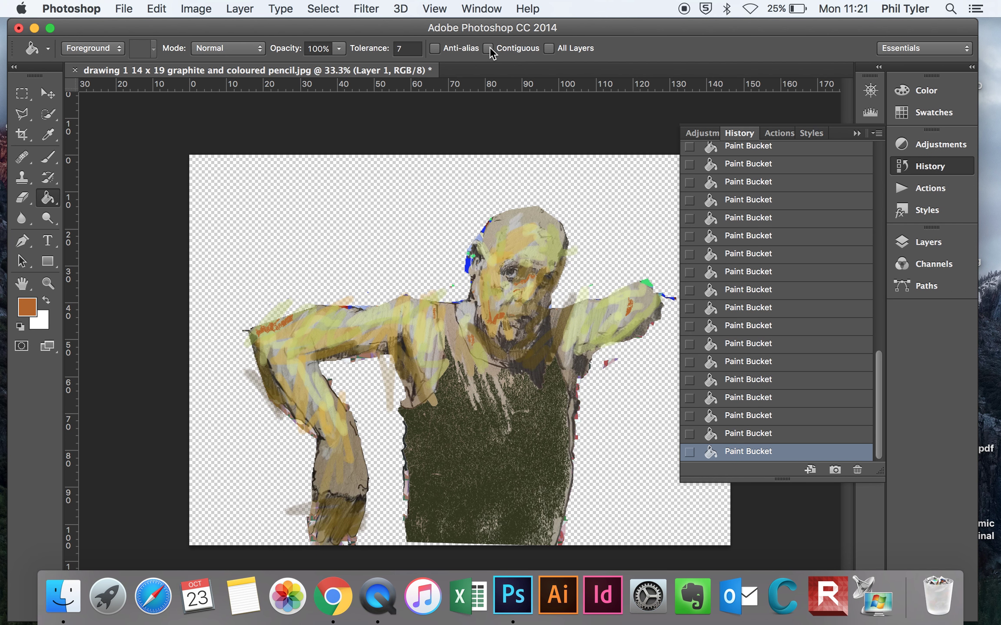
left_click(569, 329)
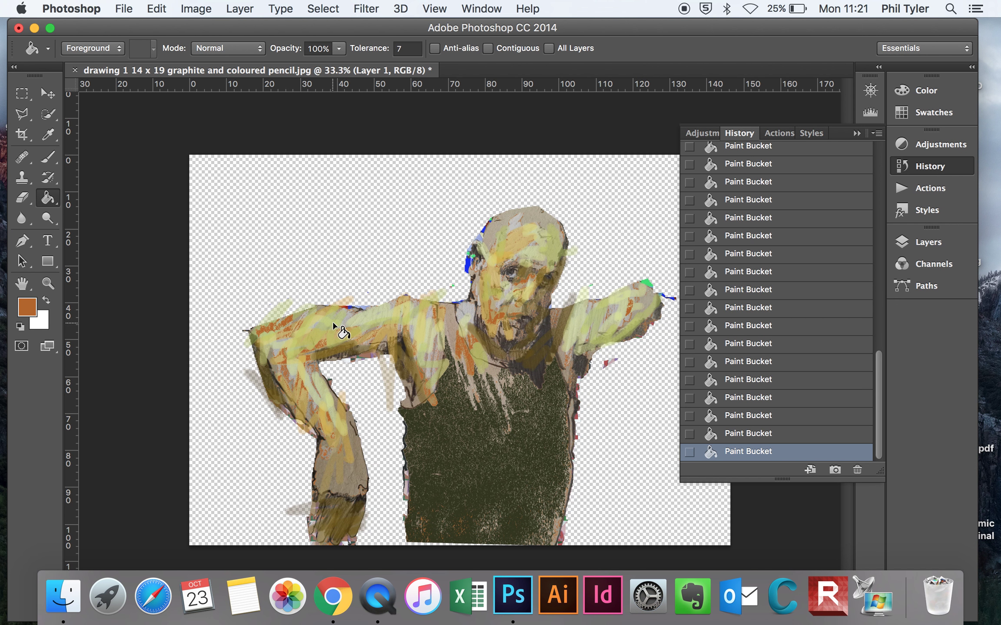
Make the patterned Background layer visible again behind the figure.
left_click(856, 133)
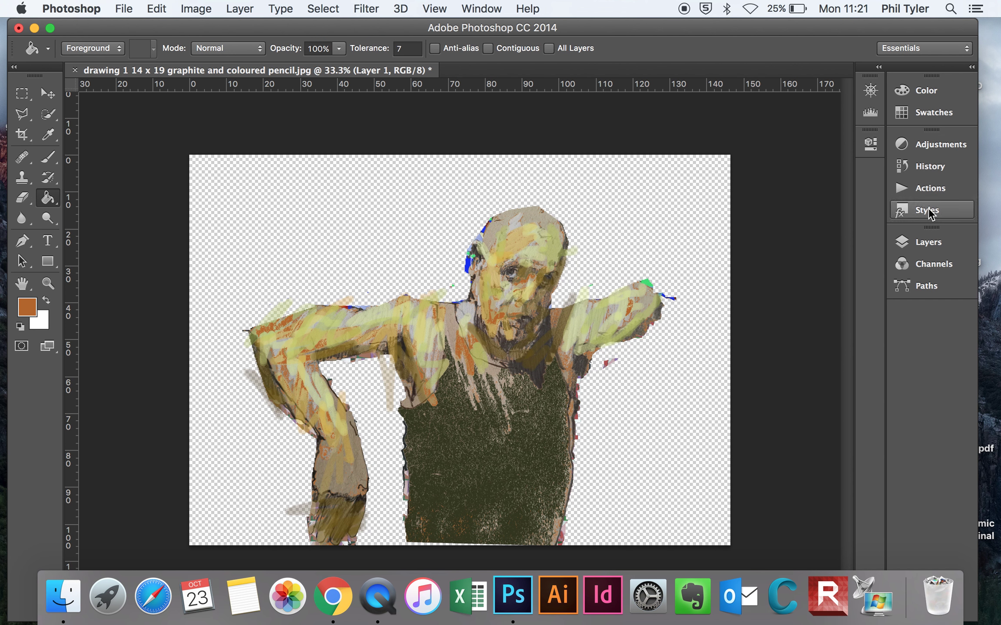
left_click(925, 247)
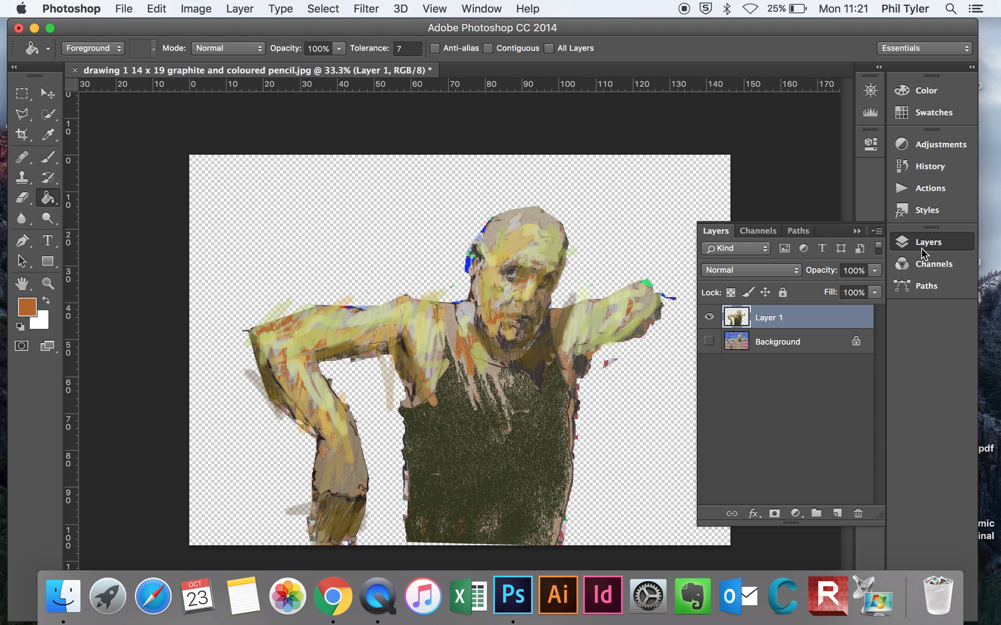
left_click(708, 342)
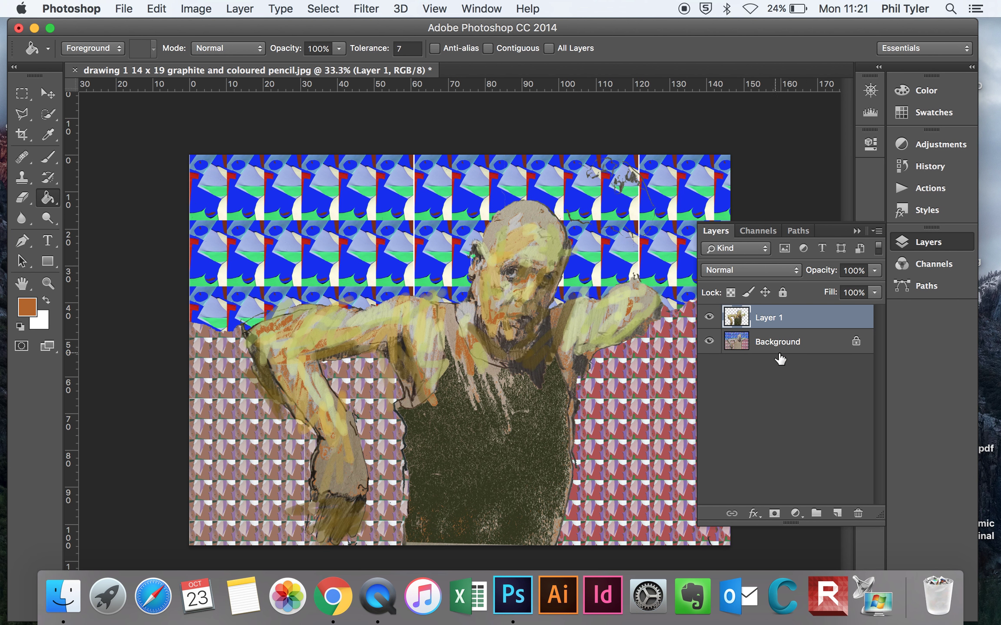
Apply a Hue/Saturation adjustment to the Background layer with Hue +41 and Saturation -99.
left_click(804, 343)
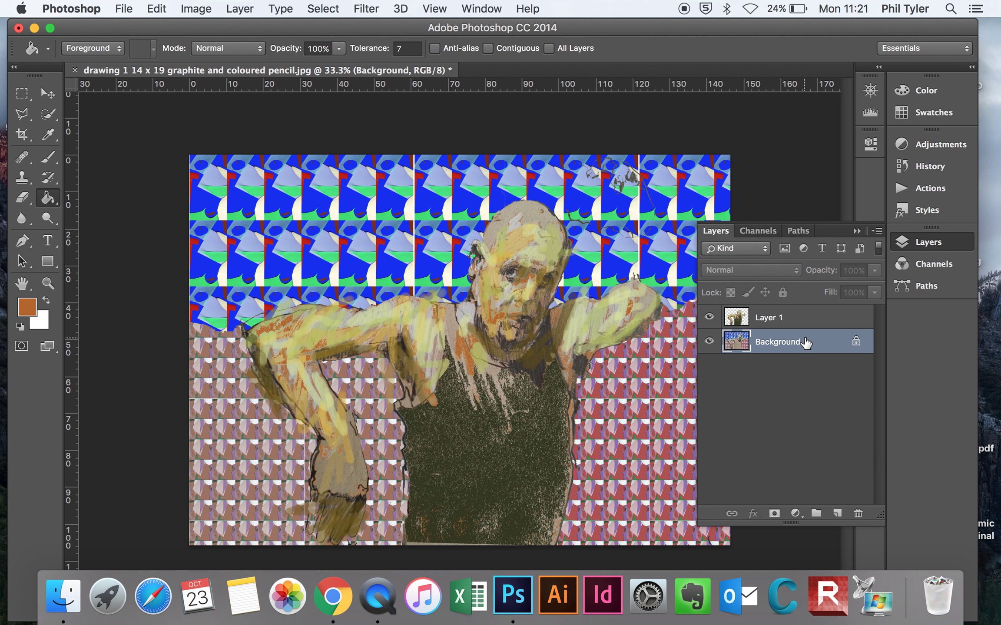
left_click(208, 12)
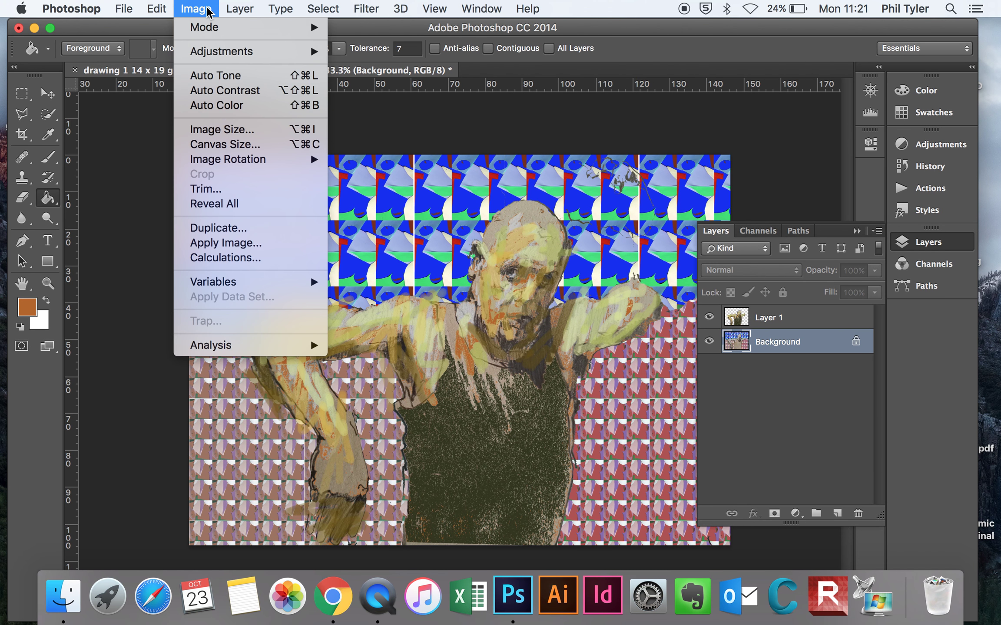
mouse_move(215, 53)
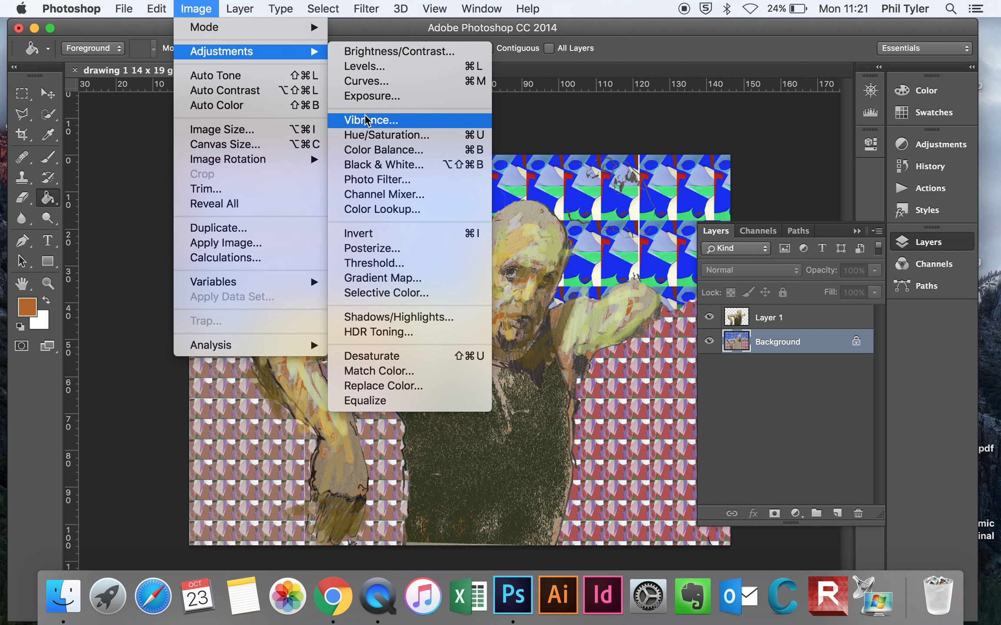
left_click(383, 135)
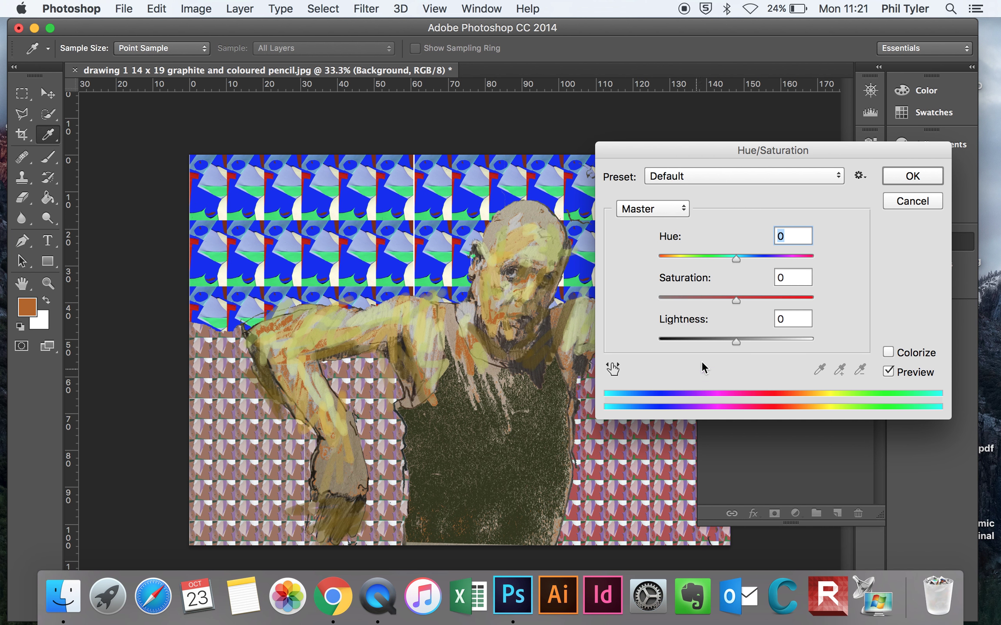
left_click_drag(737, 260, 659, 304)
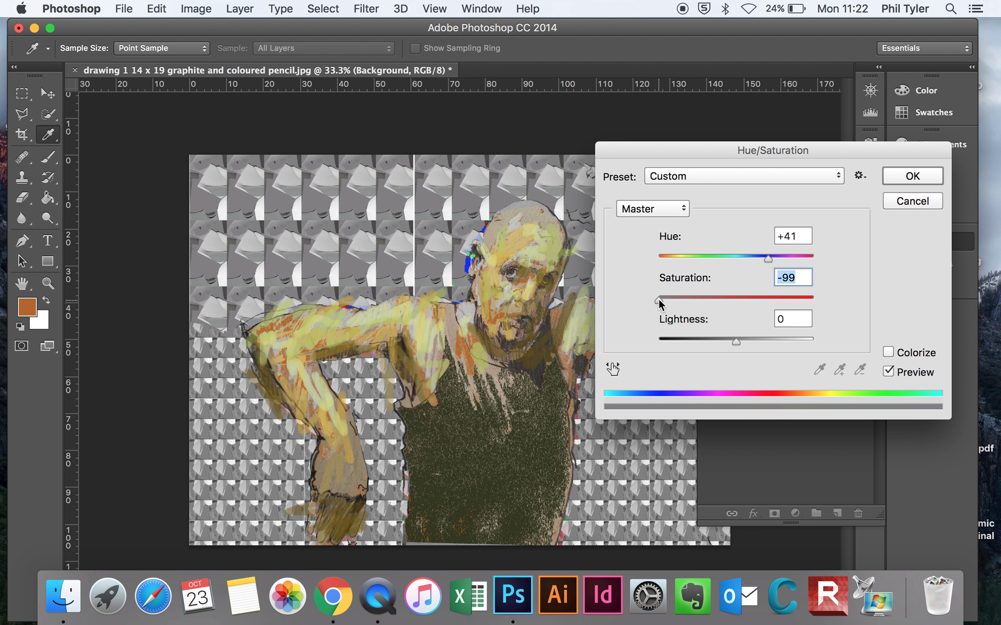
left_click(930, 174)
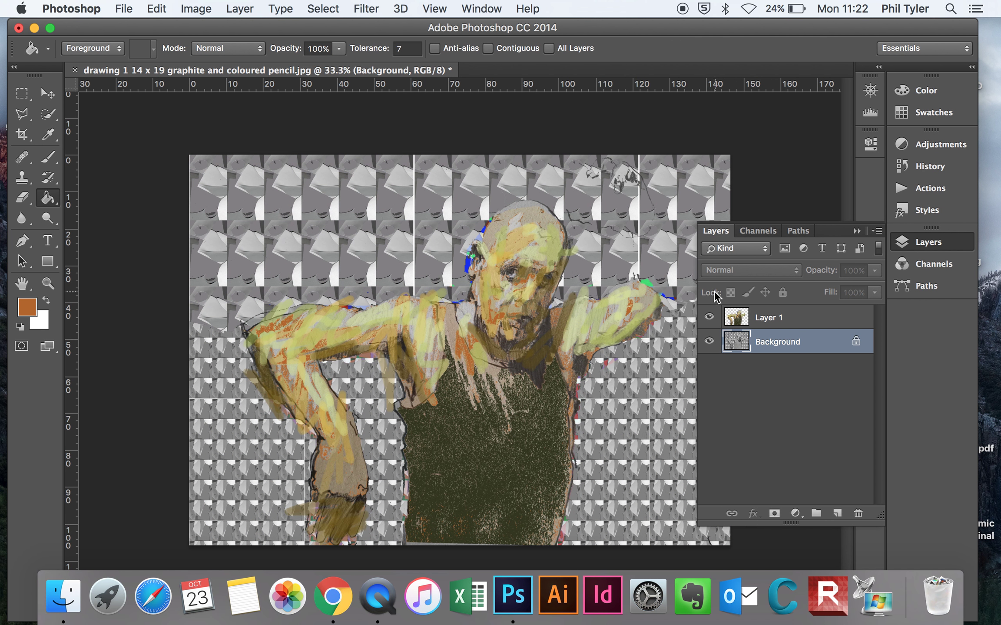